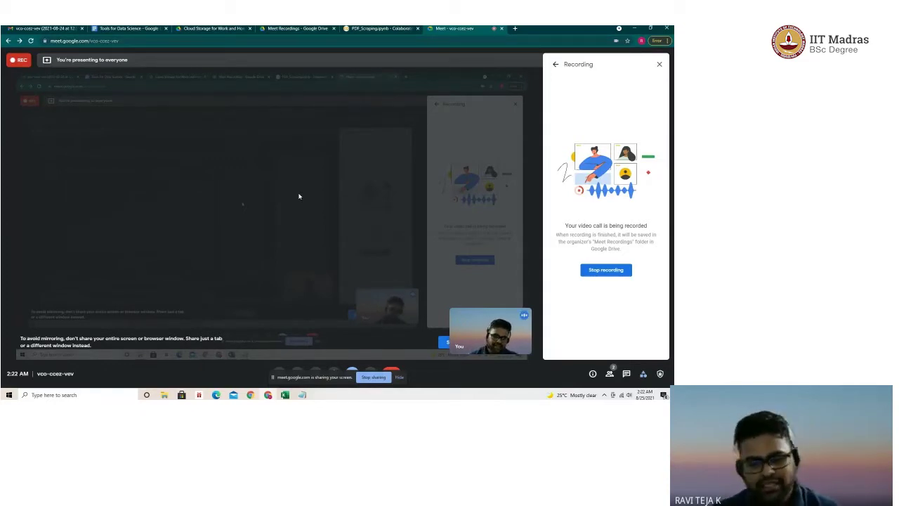
Step: Switch from the Google Meet window to the Excel city population workbook
{"action": "key", "text": "alt+Tab"}
{"action": "key", "text": "alt+Tab"}
{"action": "key", "text": "Tab"}
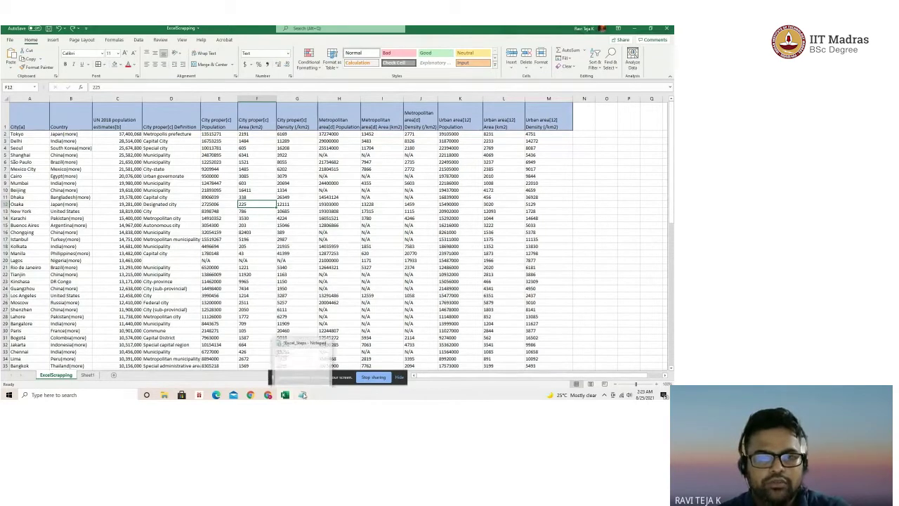
{"action": "left_click", "coordinate": [302, 395]}
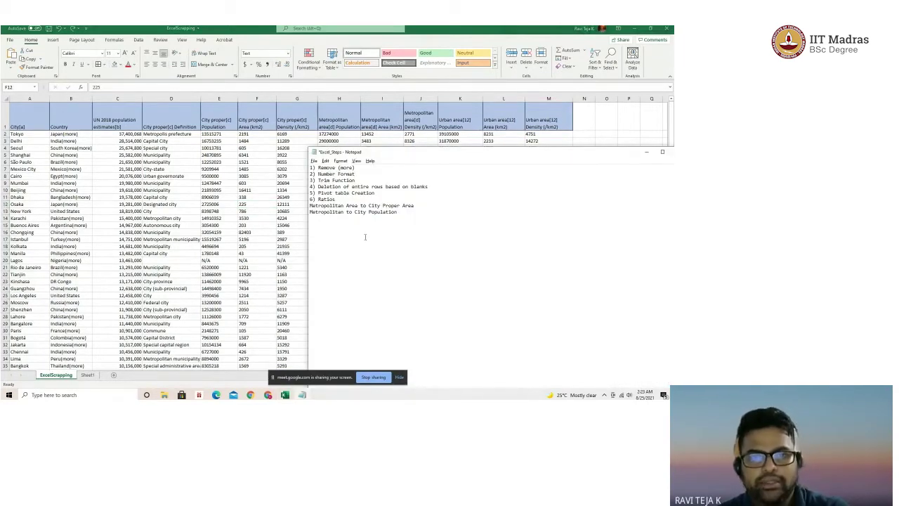
{"action": "mouse_move", "coordinate": [320, 168]}
{"action": "left_mouse_down"}
{"action": "mouse_move", "coordinate": [356, 168]}
{"action": "mouse_move", "coordinate": [318, 174]}
{"action": "left_mouse_up"}
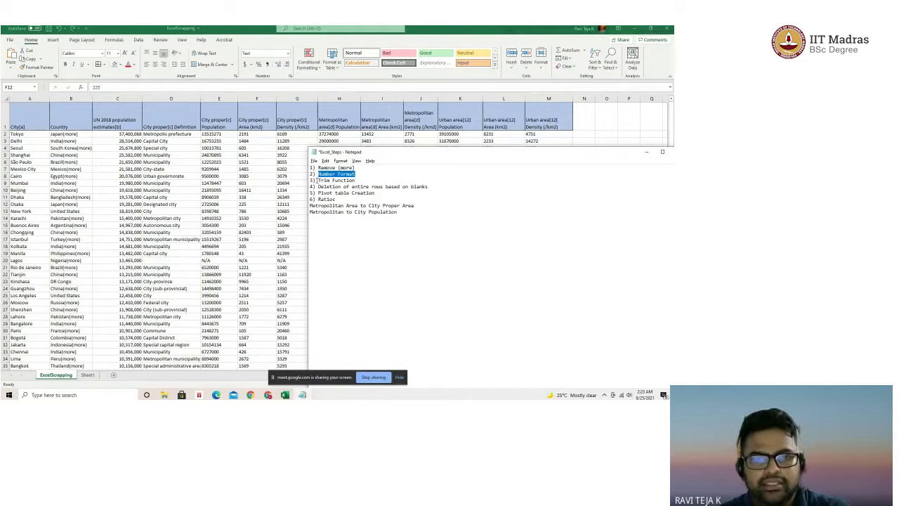
{"action": "left_click_drag", "start_coordinate": [316, 181], "coordinate": [391, 187]}
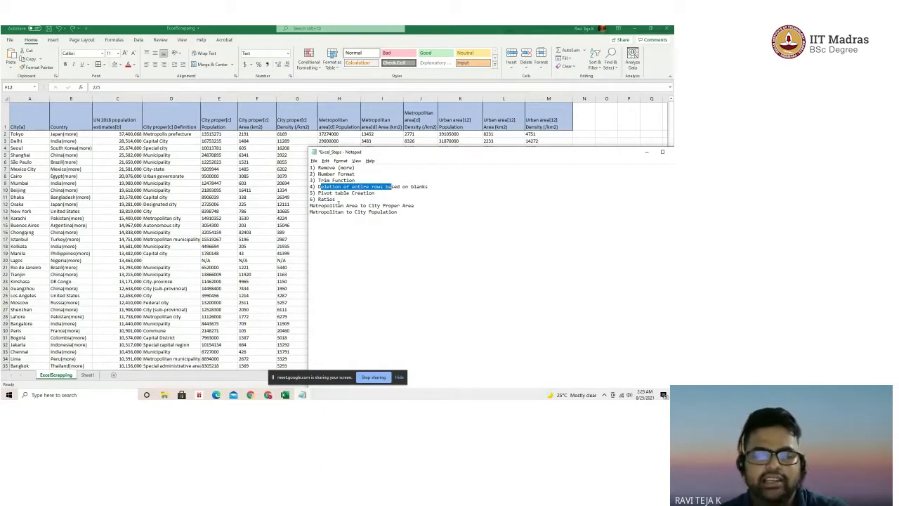
{"action": "key", "text": "alt+Tab"}
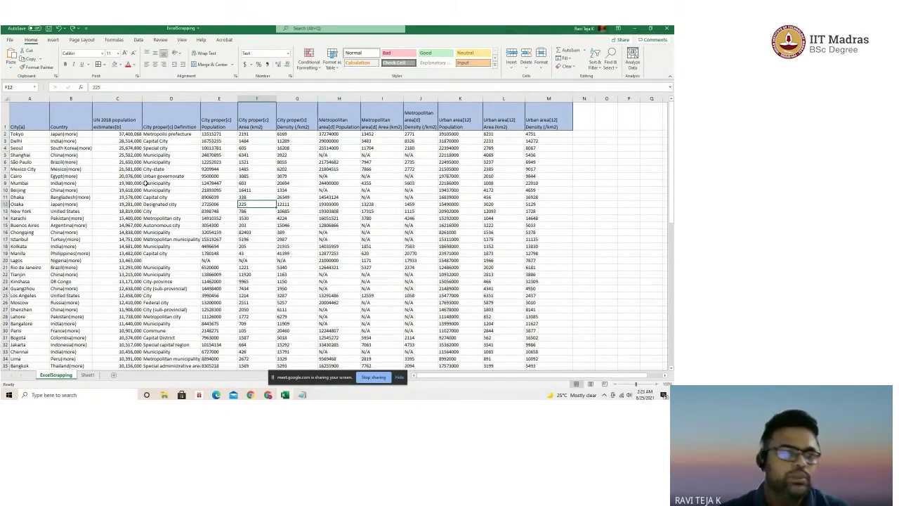
Step: Select the entire Country column B, starting from its B1 header
{"action": "left_click", "coordinate": [76, 123]}
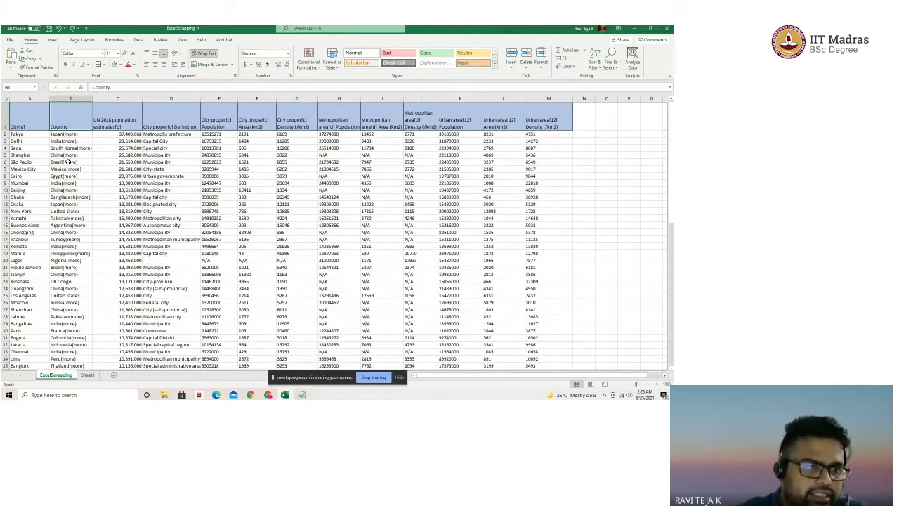
{"action": "left_click", "coordinate": [70, 98]}
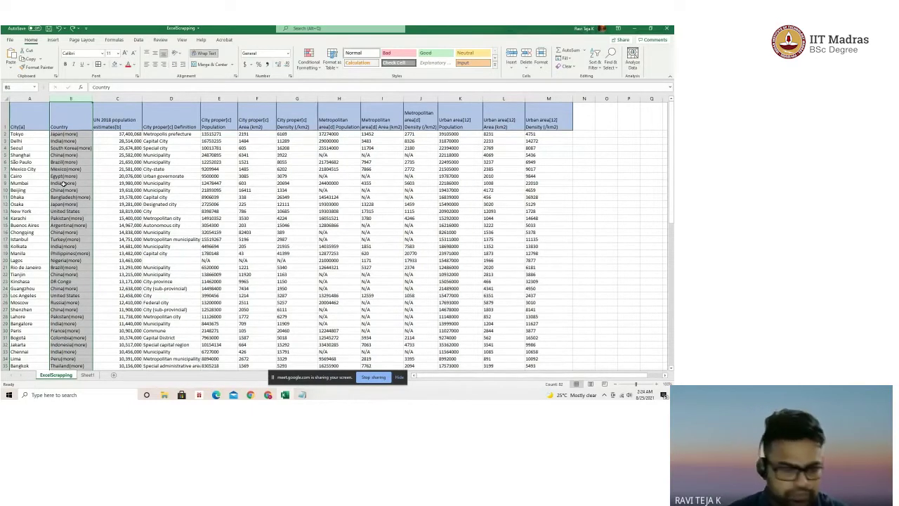
Step: Replace every '(more)' in the Country column with '(more1)', making 88 replacements
{"action": "key", "text": "ctrl+h"}
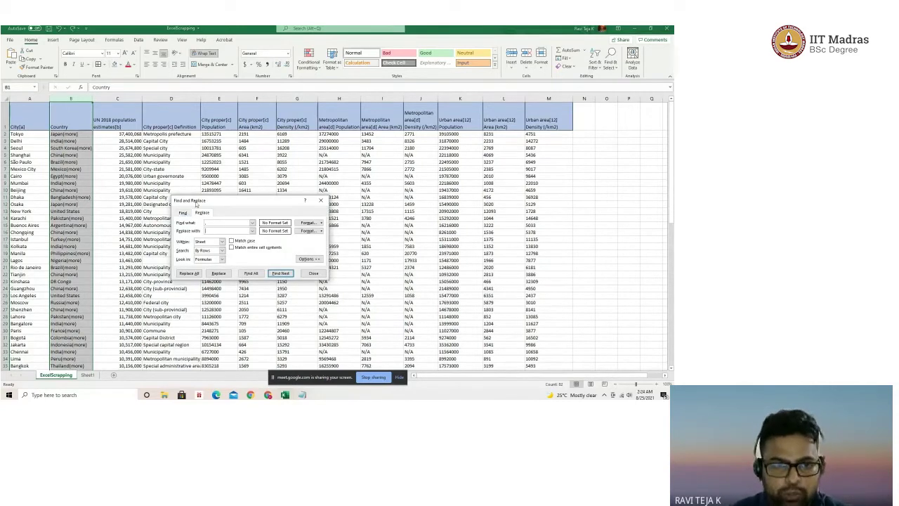
{"action": "left_click", "coordinate": [208, 223]}
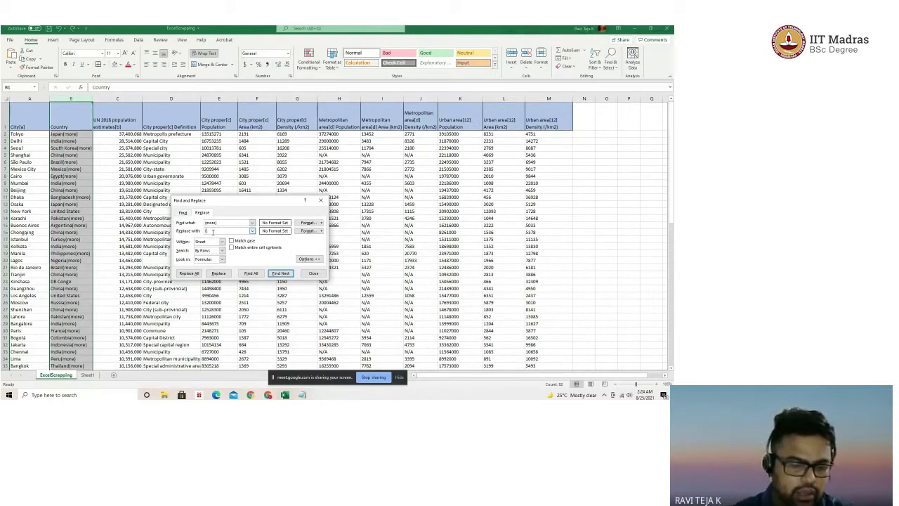
{"action": "type", "text": "(more"}
{"action": "type", "text": ")"}
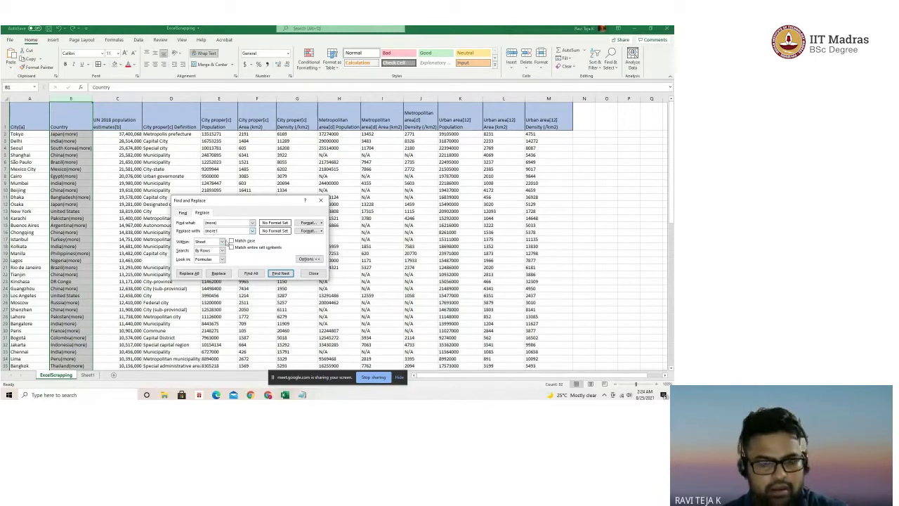
{"action": "left_click", "coordinate": [189, 274]}
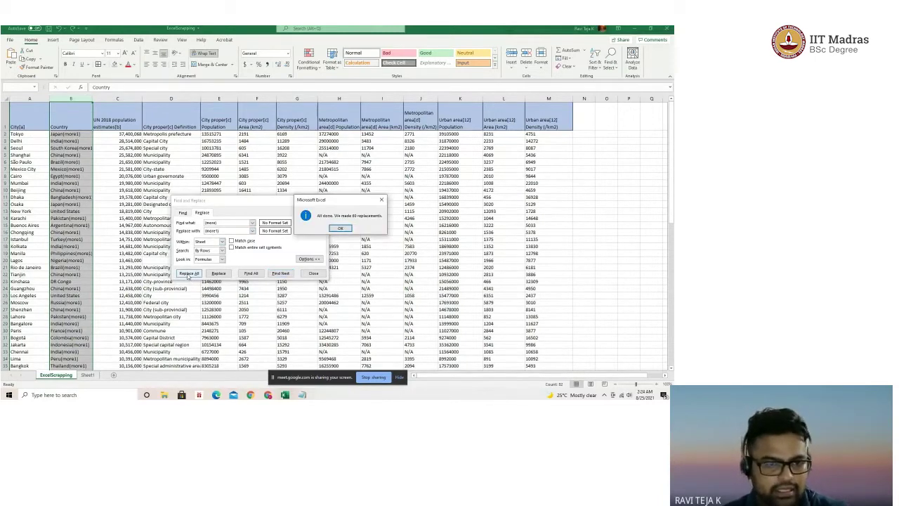
{"action": "left_click", "coordinate": [340, 229]}
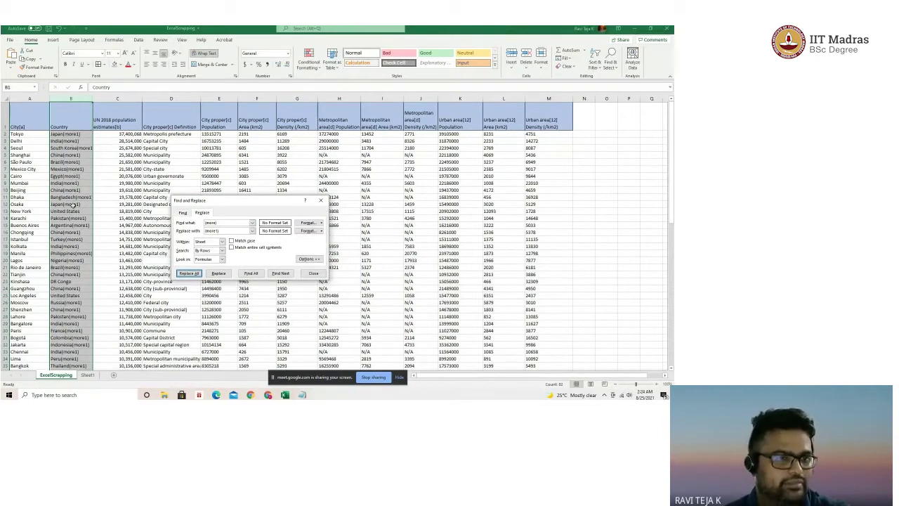
Step: Replace '(more1)' with nothing so country names like Mexico read cleanly
{"action": "left_click", "coordinate": [219, 222]}
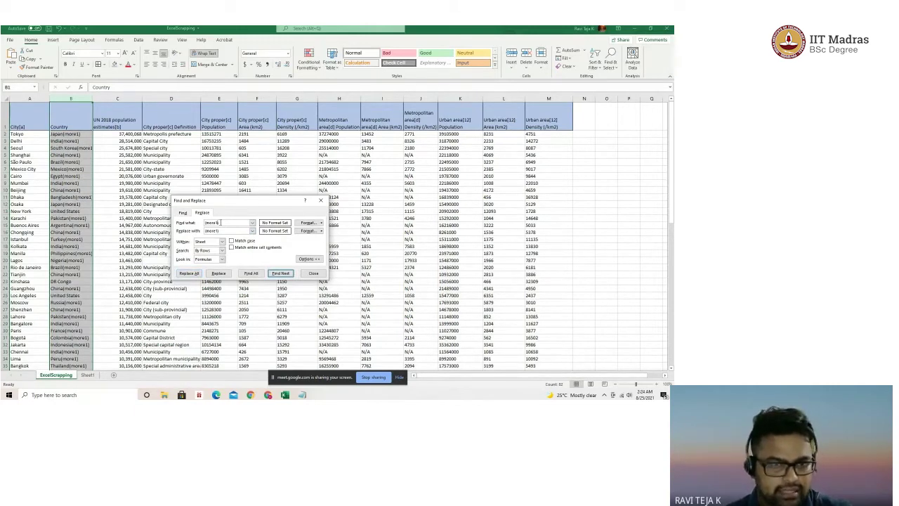
{"action": "left_click_drag", "start_coordinate": [221, 230], "coordinate": [196, 232]}
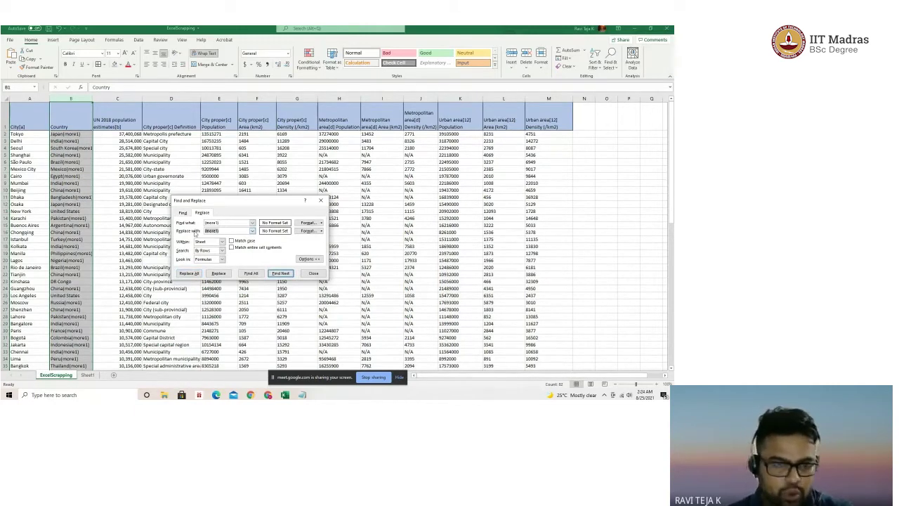
{"action": "key", "text": "BackSpace"}
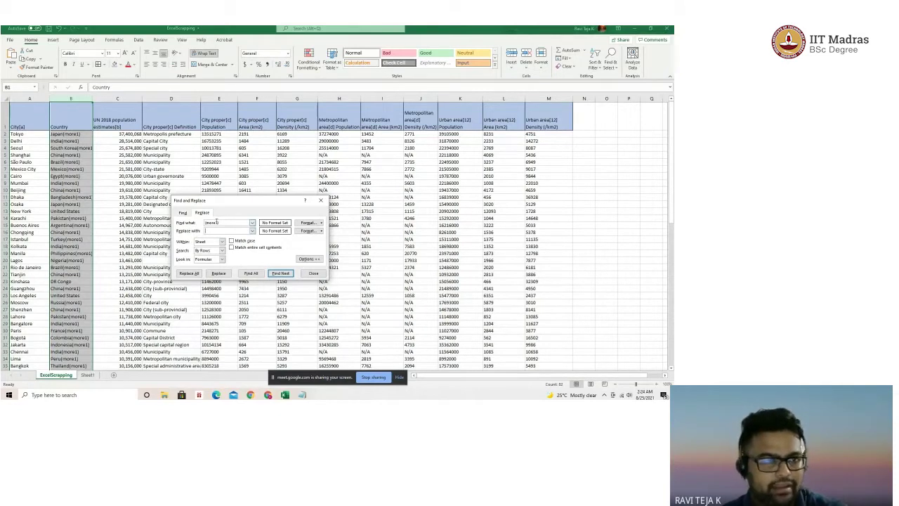
{"action": "left_click", "coordinate": [188, 273]}
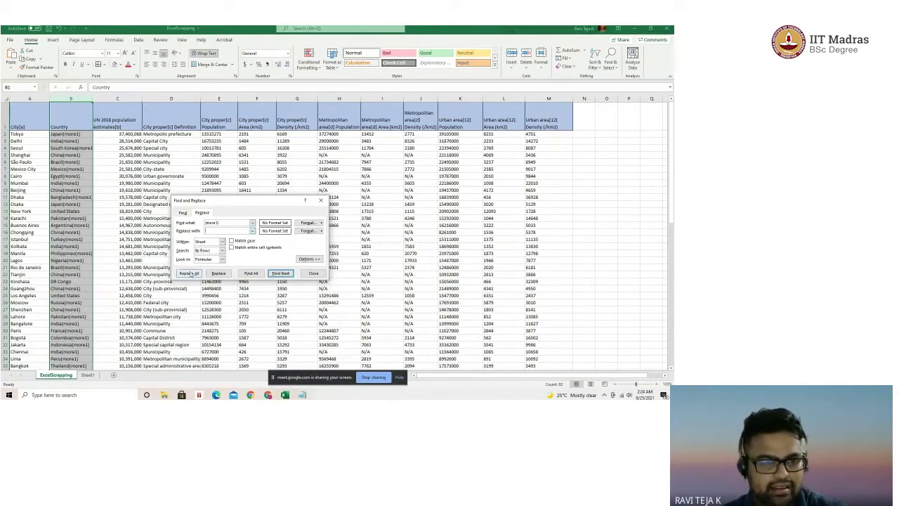
{"action": "left_click", "coordinate": [340, 228]}
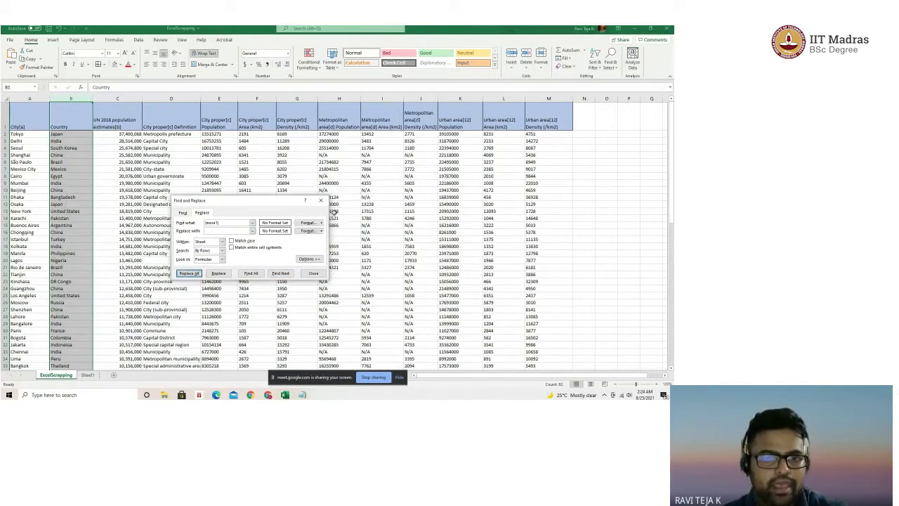
{"action": "left_click", "coordinate": [324, 200]}
{"action": "left_click", "coordinate": [78, 168]}
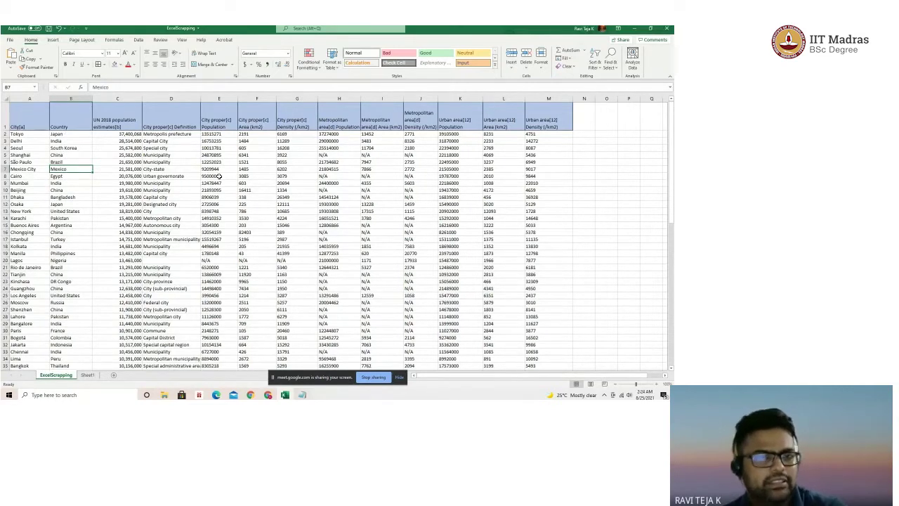
Step: Check the population, area, density and metropolitan values in cells E2 through H4
{"action": "left_click", "coordinate": [217, 167]}
{"action": "left_click", "coordinate": [223, 142]}
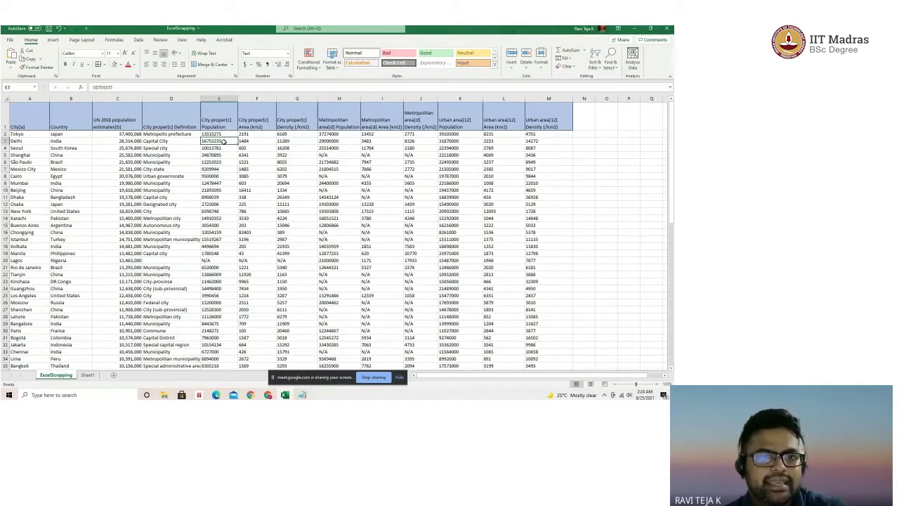
{"action": "left_click", "coordinate": [220, 134]}
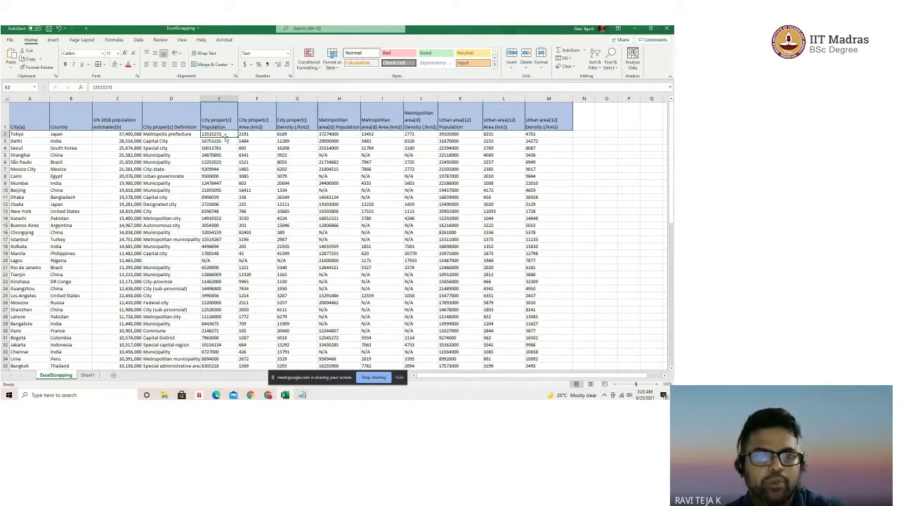
{"action": "left_click", "coordinate": [271, 140]}
{"action": "left_click", "coordinate": [292, 142]}
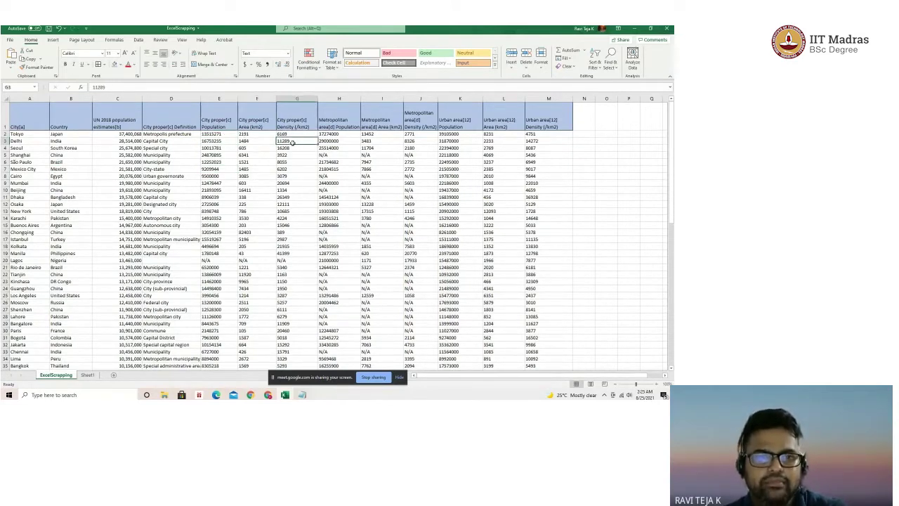
{"action": "left_click", "coordinate": [329, 146]}
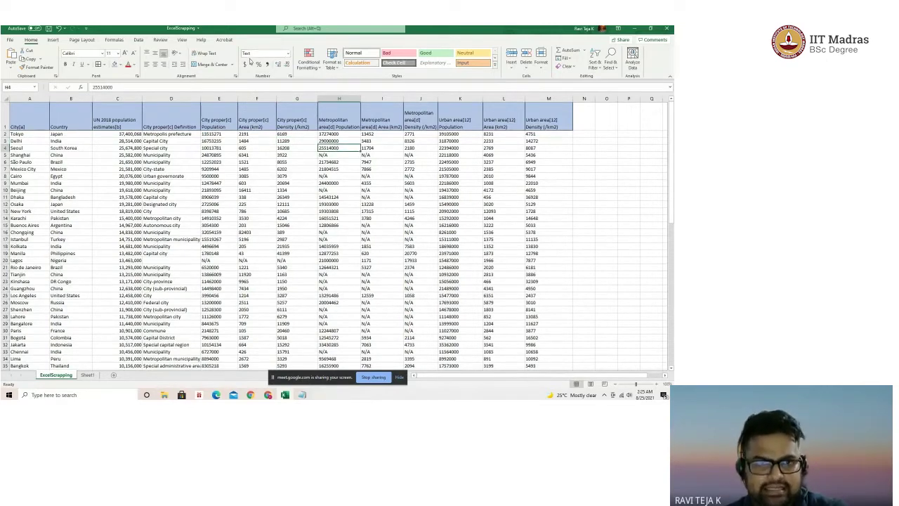
Step: Apply the Number format with two decimals to columns E through M
{"action": "left_click_drag", "start_coordinate": [219, 99], "coordinate": [545, 102]}
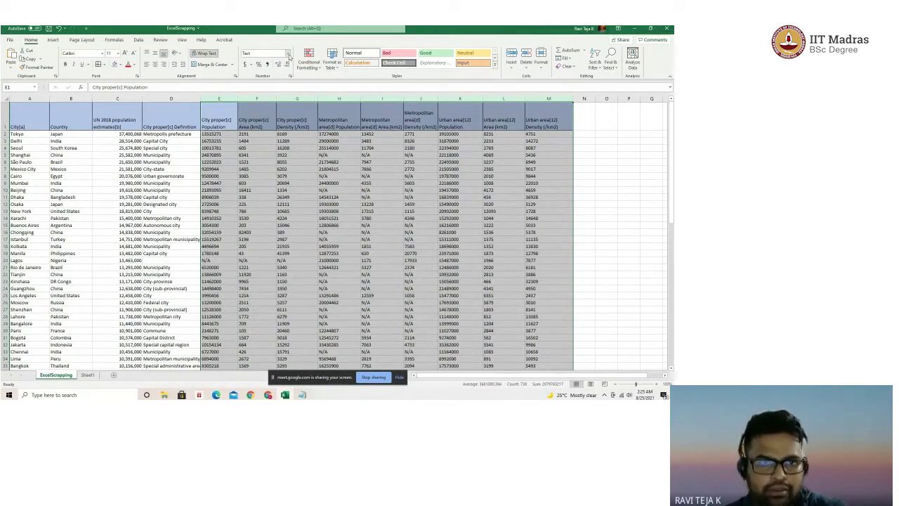
{"action": "left_click", "coordinate": [288, 54]}
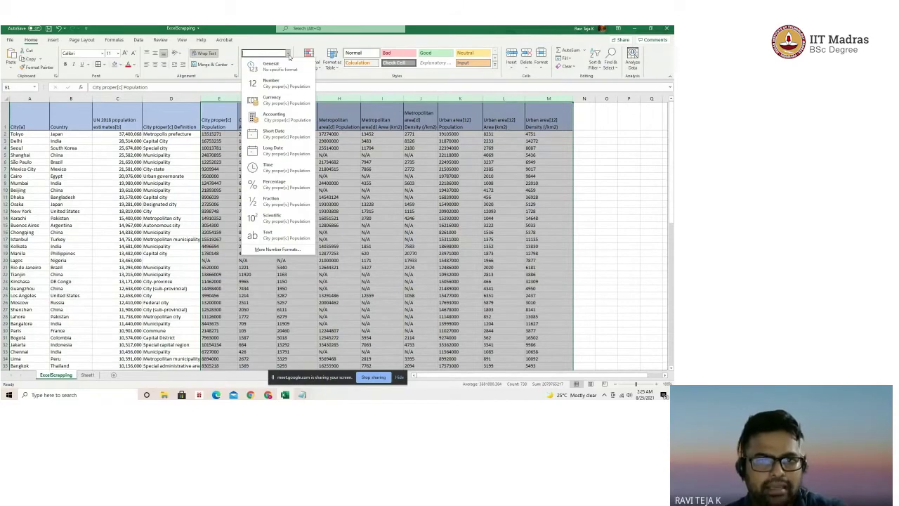
{"action": "left_click", "coordinate": [284, 82]}
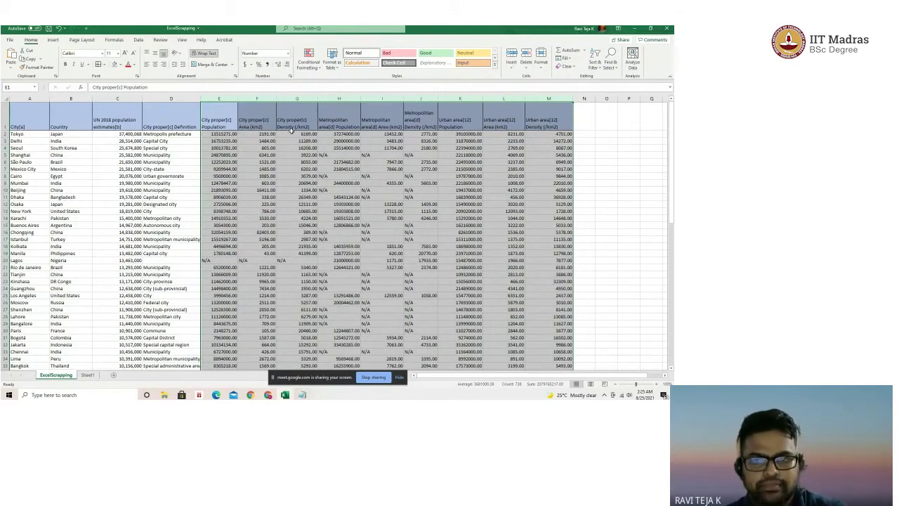
{"action": "left_click", "coordinate": [460, 210]}
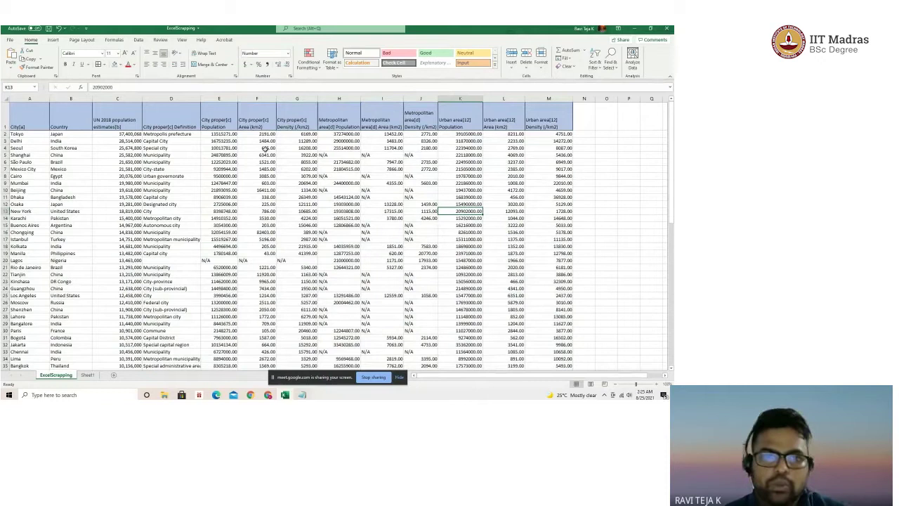
{"action": "left_click", "coordinate": [302, 395]}
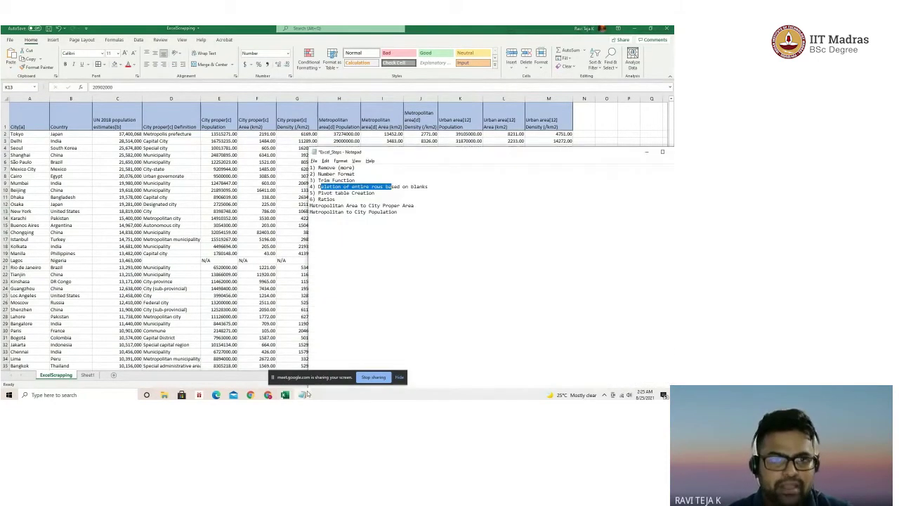
{"action": "left_click", "coordinate": [359, 180]}
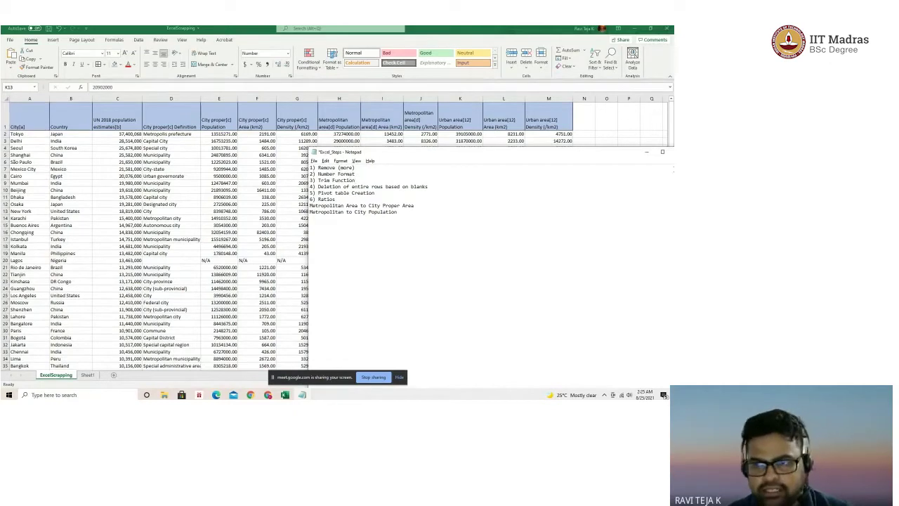
{"action": "left_click", "coordinate": [646, 151]}
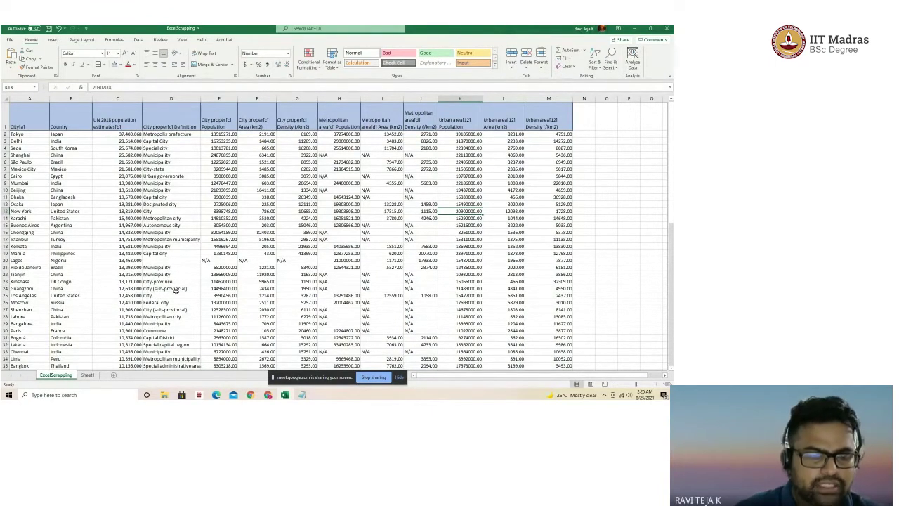
Step: Replace all '[' characters in column D to clean the City proper Definition entries
{"action": "left_click", "coordinate": [168, 98]}
{"action": "right_click", "coordinate": [170, 99]}
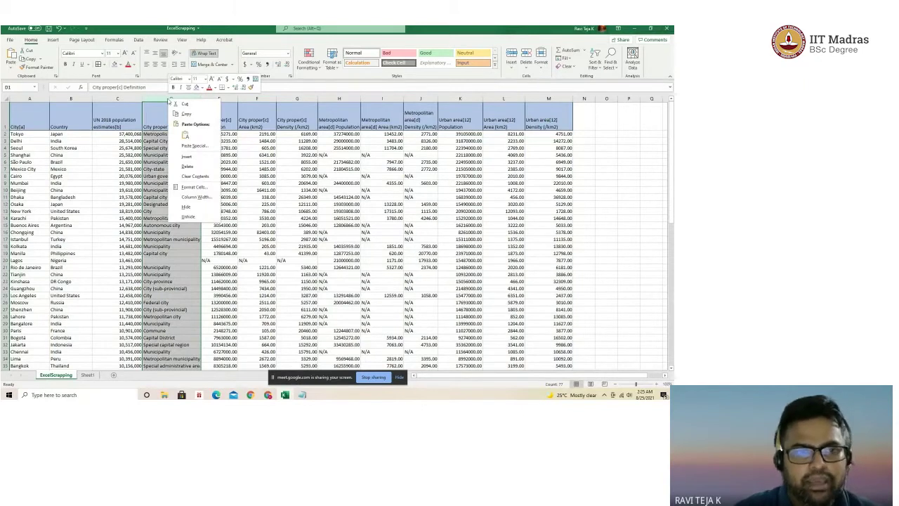
{"action": "key", "text": "Escape"}
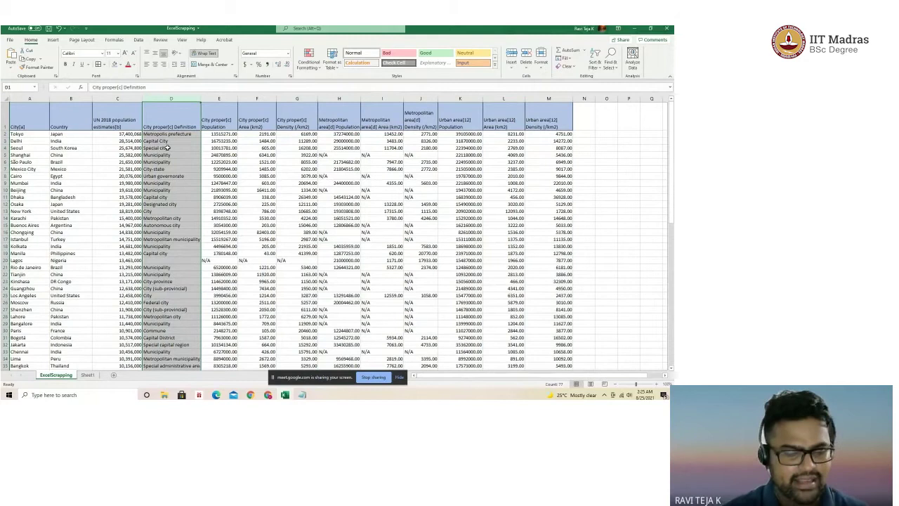
{"action": "key", "text": "ctrl+h"}
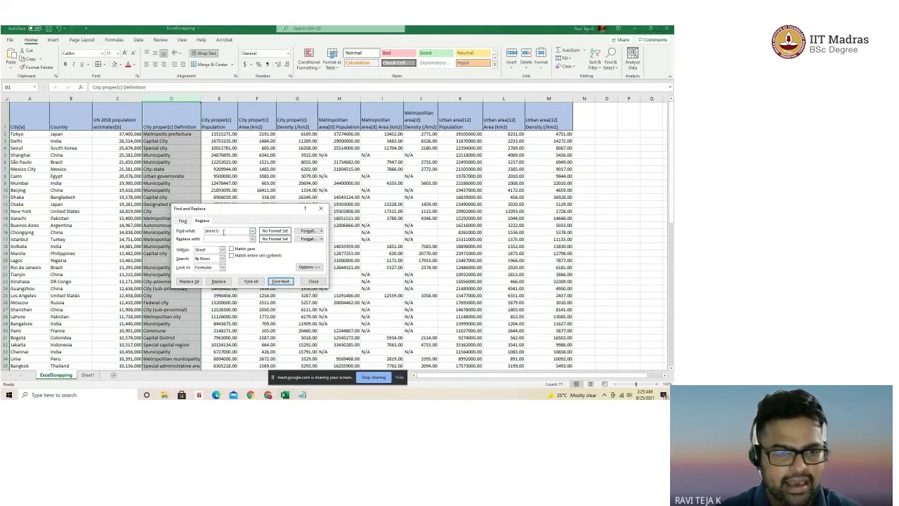
{"action": "left_click_drag", "start_coordinate": [223, 231], "coordinate": [193, 234]}
{"action": "type", "text": "["}
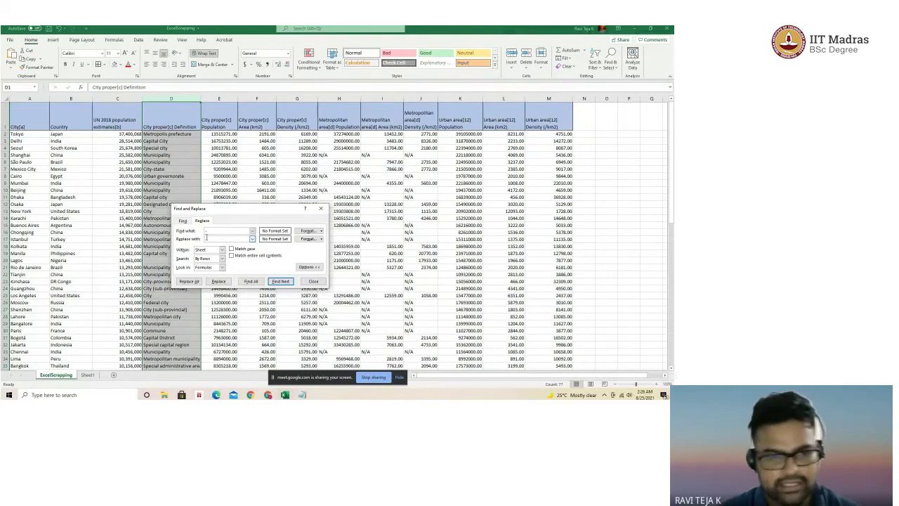
{"action": "left_click", "coordinate": [188, 281]}
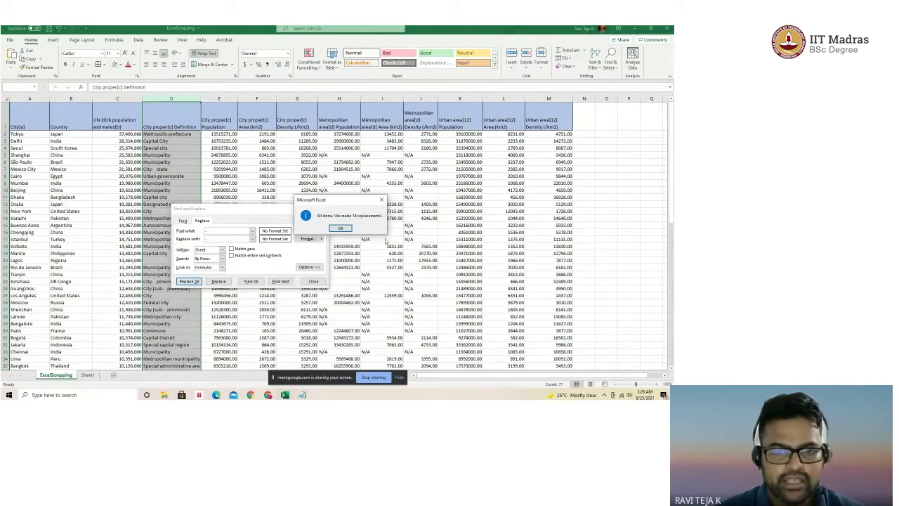
{"action": "left_click", "coordinate": [340, 228]}
{"action": "left_click", "coordinate": [313, 281]}
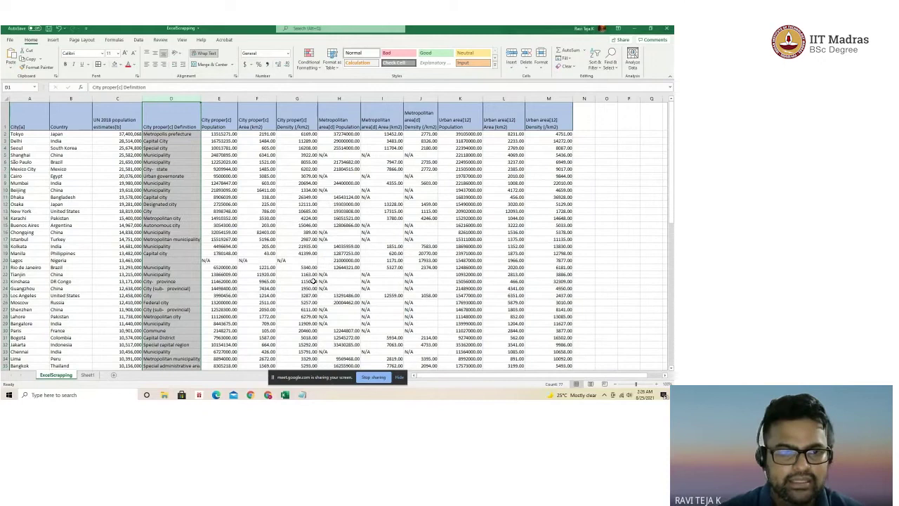
{"action": "left_click", "coordinate": [160, 281]}
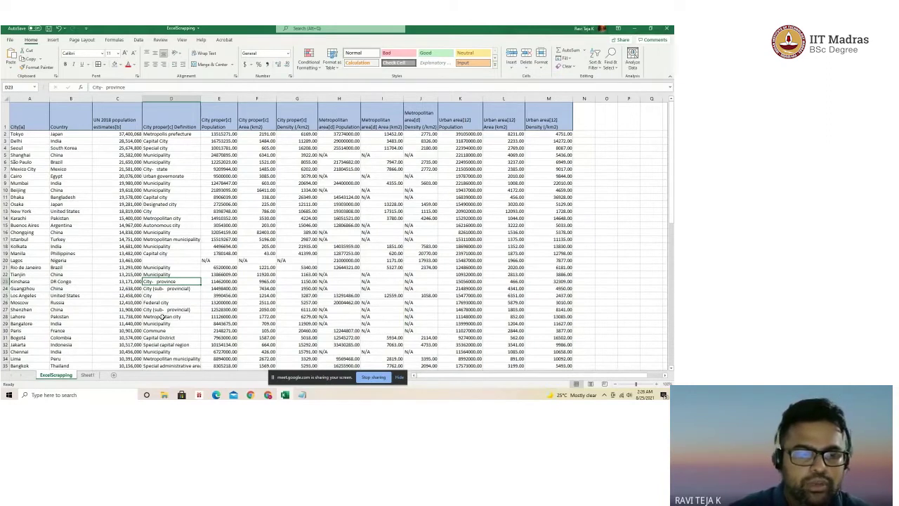
Step: Insert a blank column E and head it New_City_Proper_Definition
{"action": "left_click", "coordinate": [212, 98]}
{"action": "right_click", "coordinate": [212, 99]}
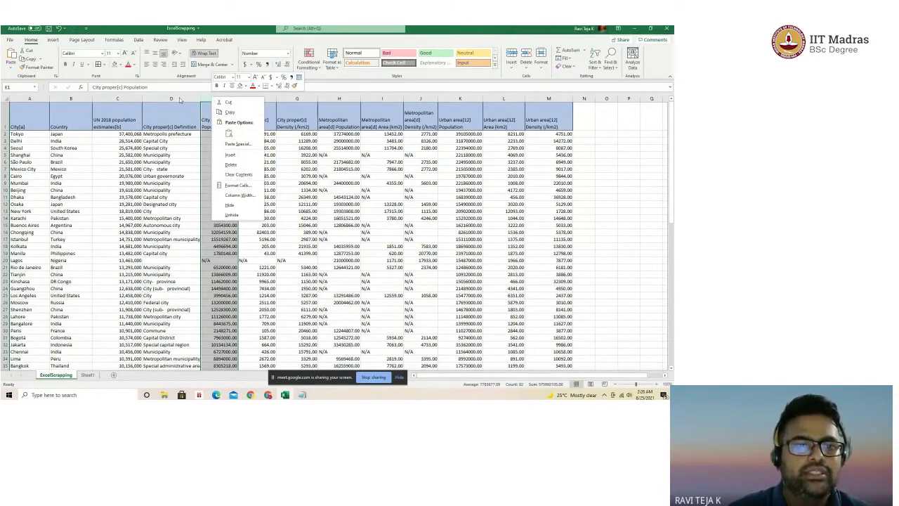
{"action": "left_click", "coordinate": [177, 141]}
{"action": "left_click", "coordinate": [177, 141]}
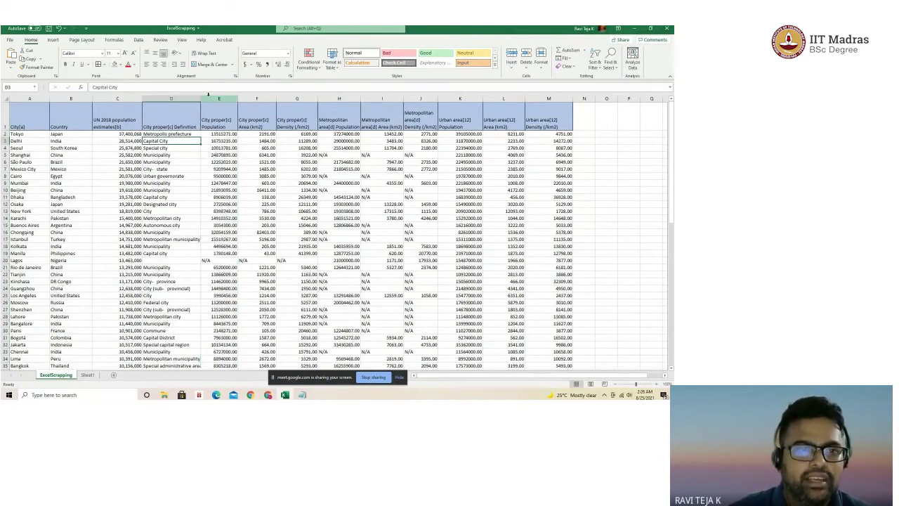
{"action": "left_click", "coordinate": [209, 99]}
{"action": "right_click", "coordinate": [209, 100]}
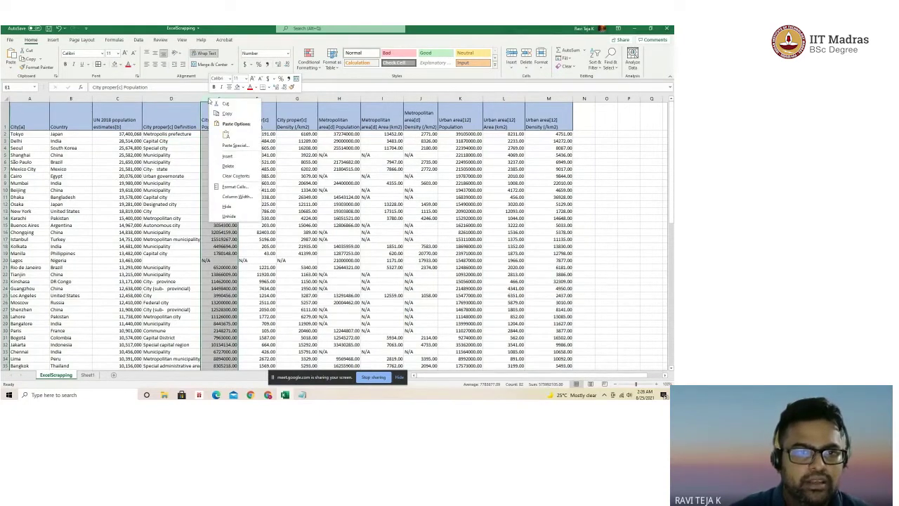
{"action": "left_click", "coordinate": [227, 156]}
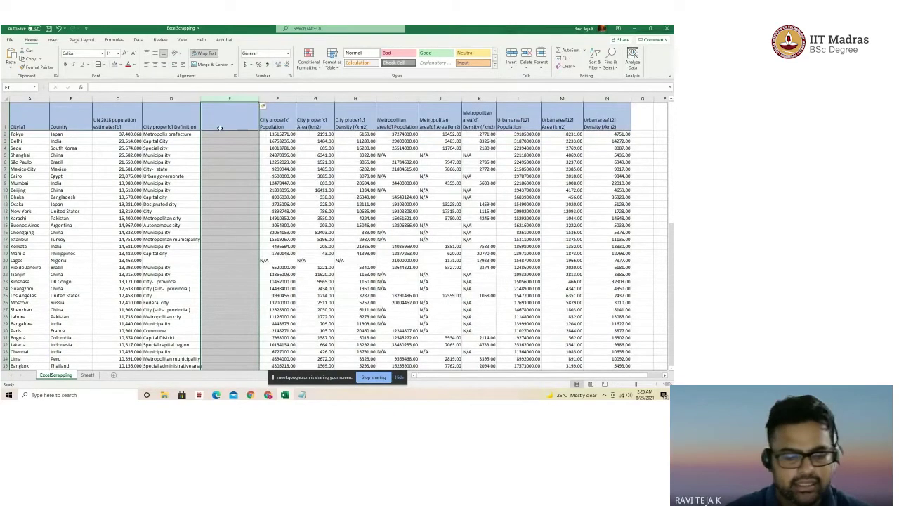
{"action": "left_click", "coordinate": [219, 128]}
{"action": "type", "text": "New_"}
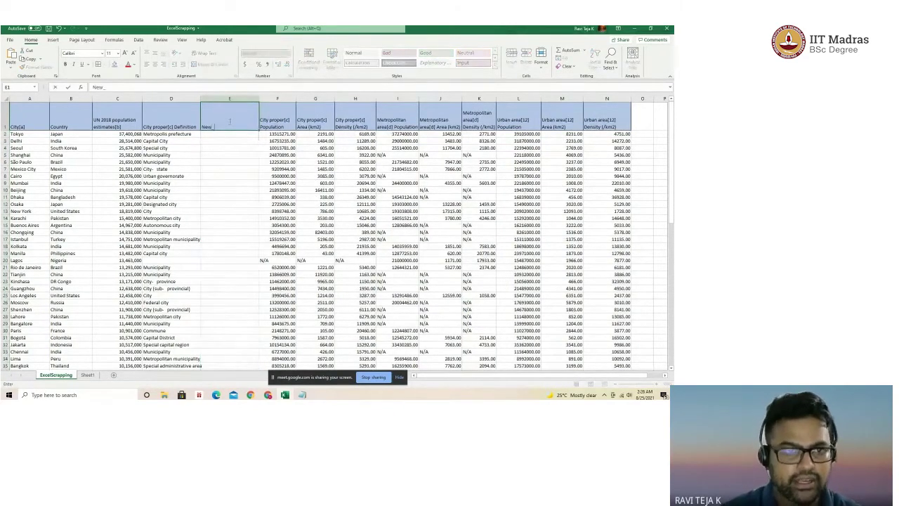
{"action": "type", "text": "City"}
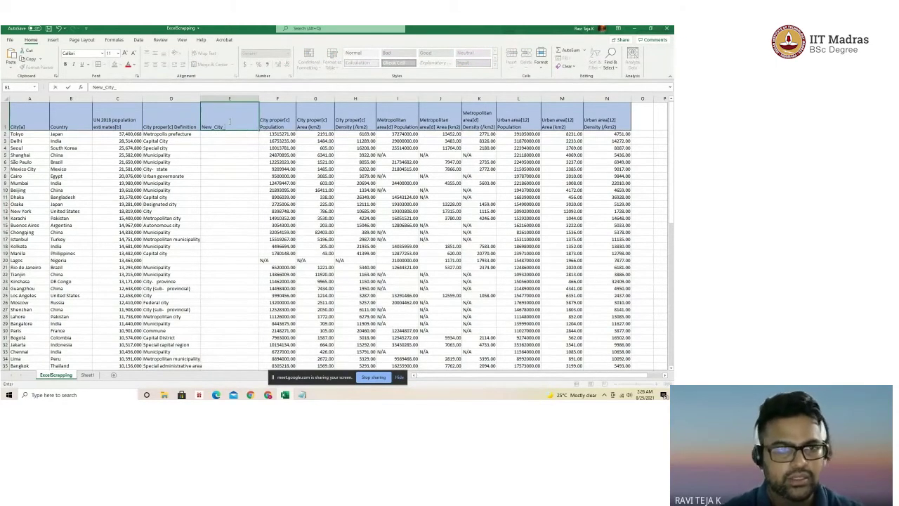
{"action": "type", "text": "_Proper"}
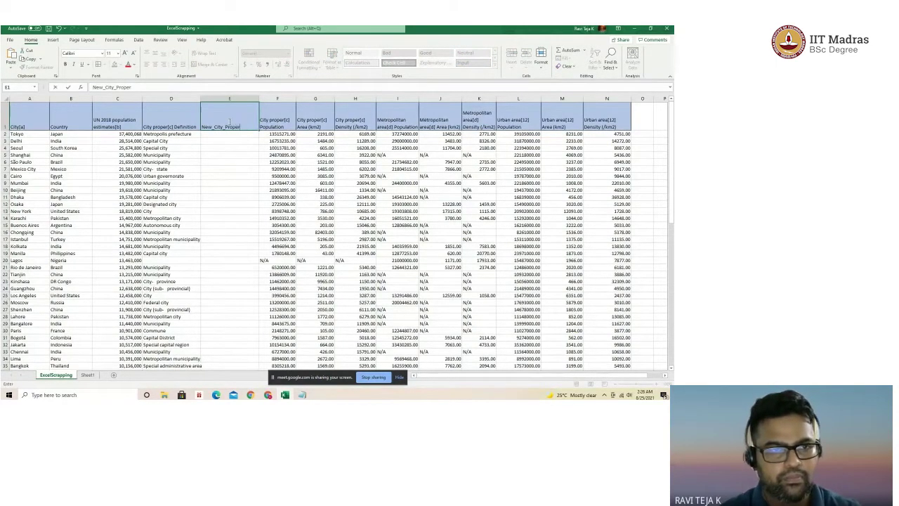
{"action": "type", "text": "_Definition"}
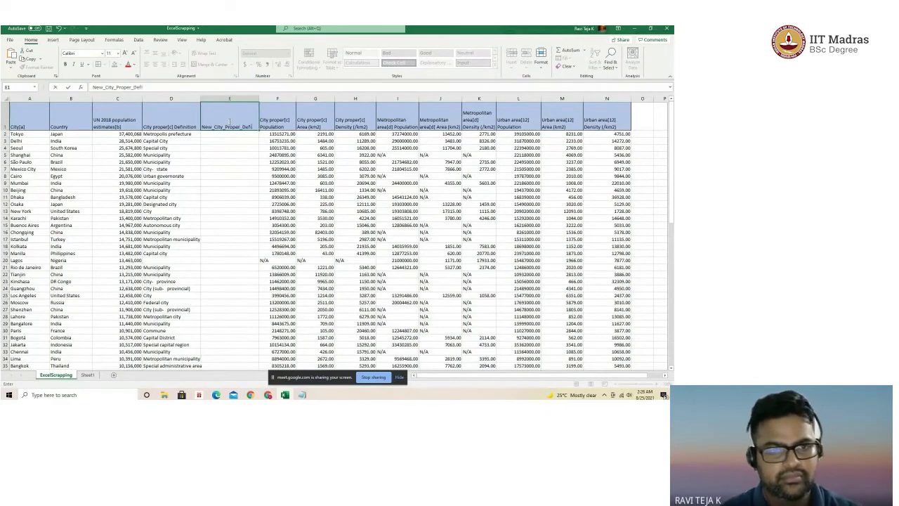
Step: Enter =TRIM(D2) in cell E2, returning 'Metropolis prefecture'
{"action": "left_click", "coordinate": [231, 148]}
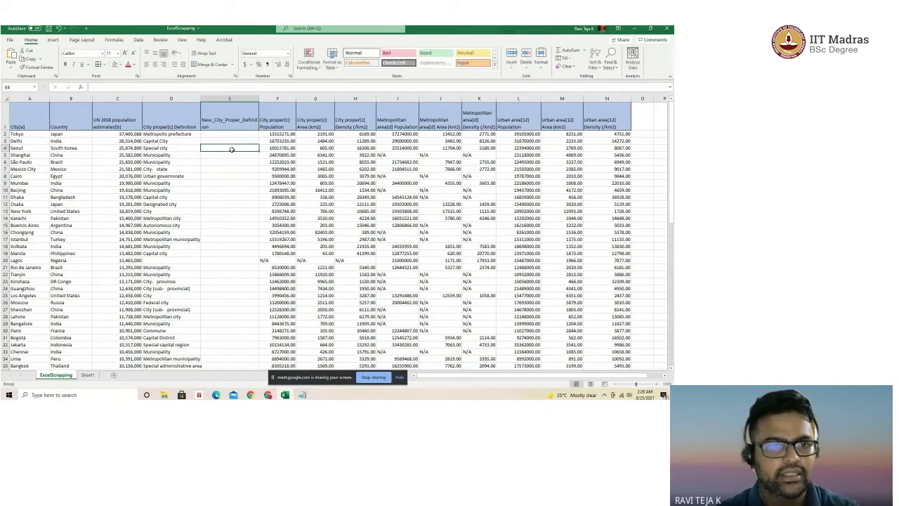
{"action": "left_click", "coordinate": [217, 135]}
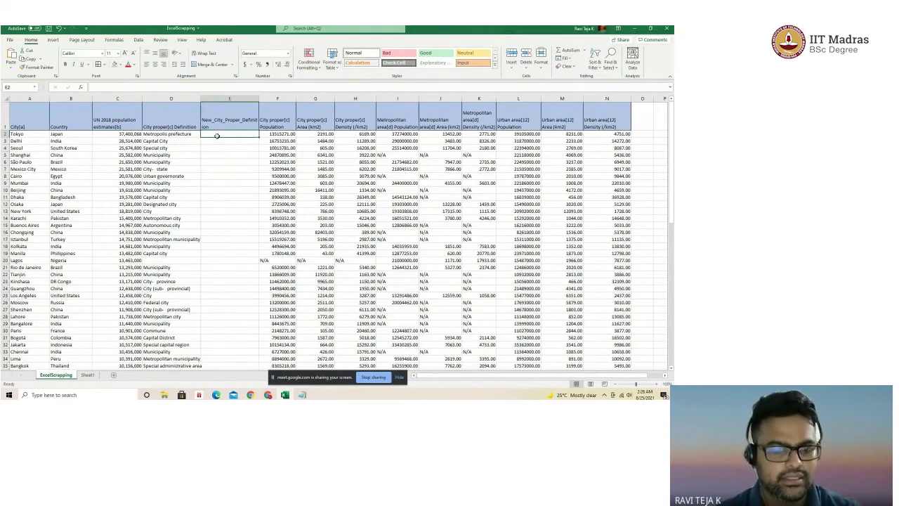
{"action": "type", "text": "=Tr"}
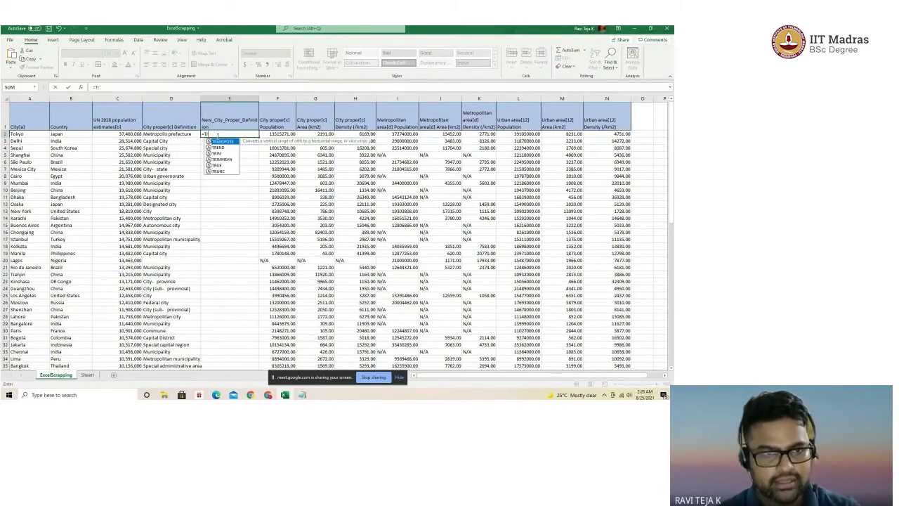
{"action": "key", "text": "BackSpace"}
{"action": "key", "text": "BackSpace"}
{"action": "key", "text": "Escape"}
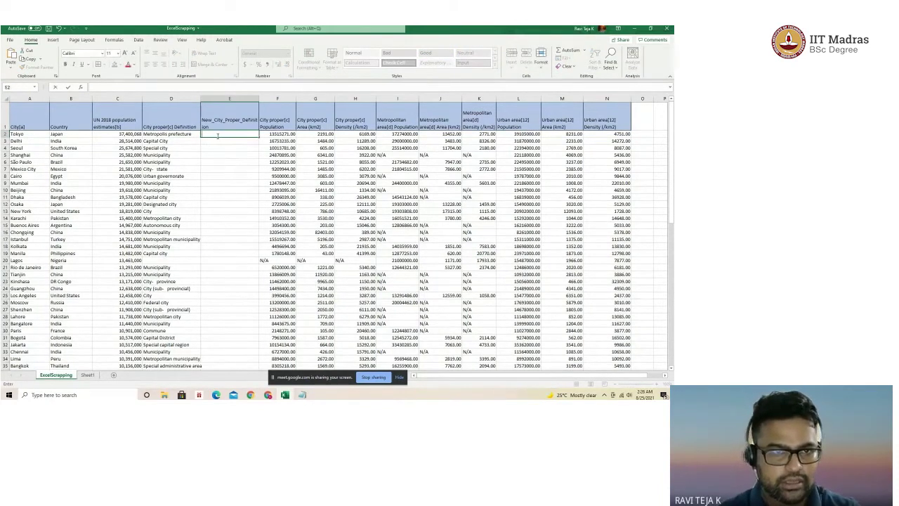
{"action": "type", "text": "=TRIM"}
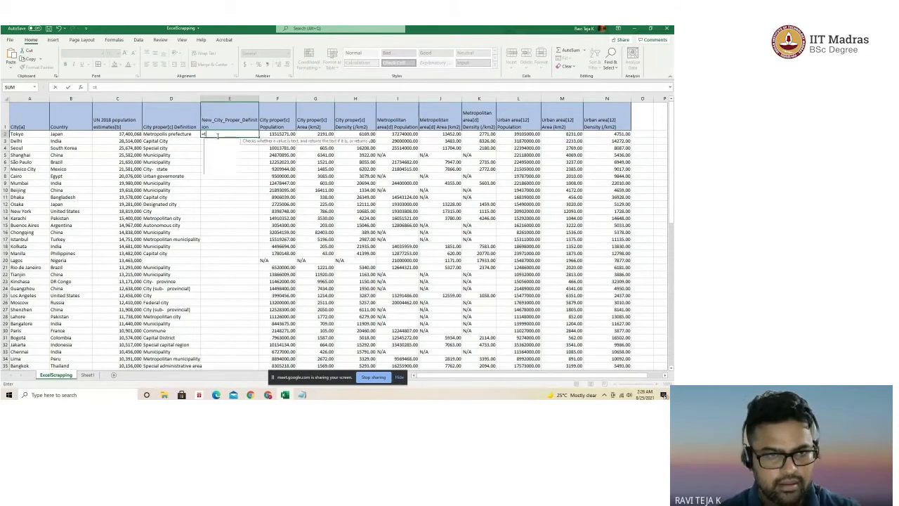
{"action": "type", "text": "("}
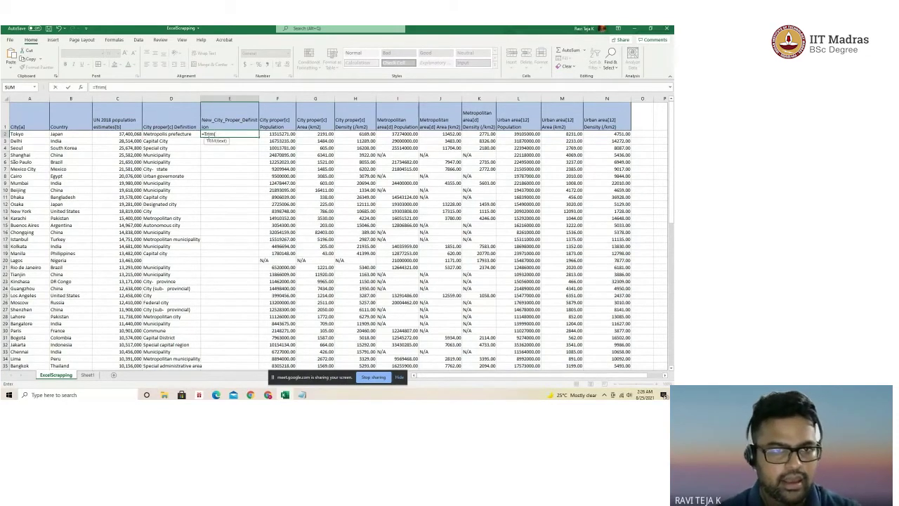
{"action": "left_click", "coordinate": [163, 134]}
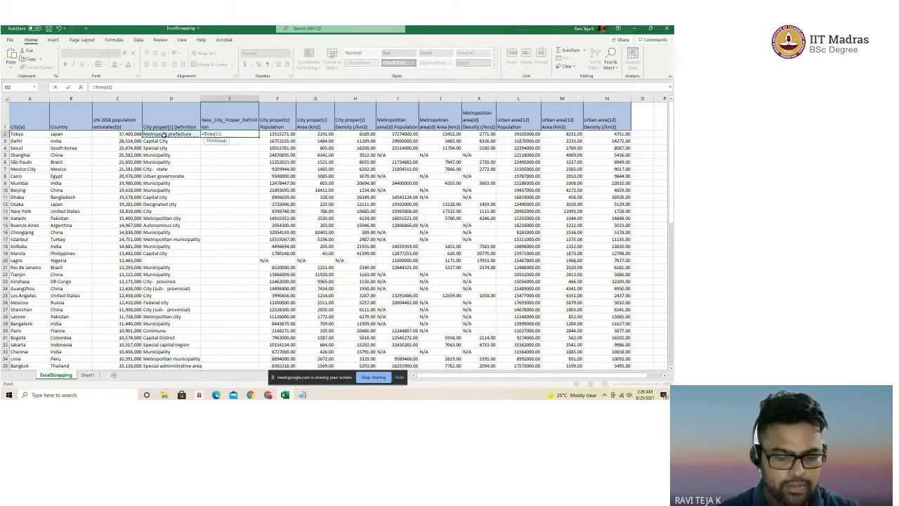
{"action": "key", "text": "Return"}
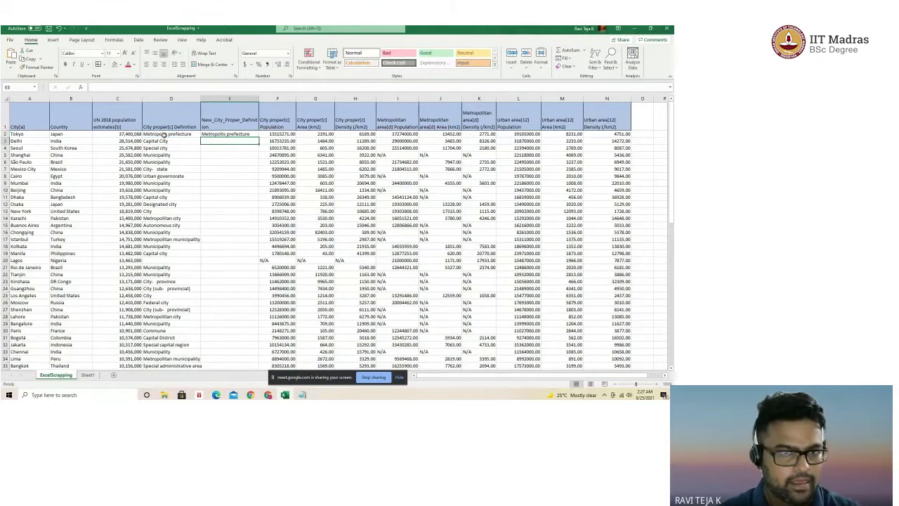
{"action": "left_click", "coordinate": [231, 133]}
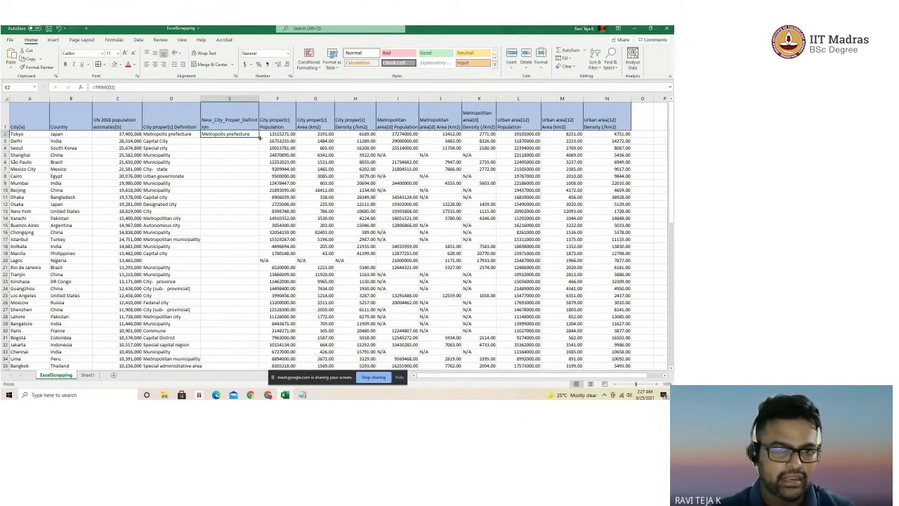
Step: Copy the =TRIM formula from E2 down column E and verify it at E21
{"action": "double_click", "coordinate": [259, 137]}
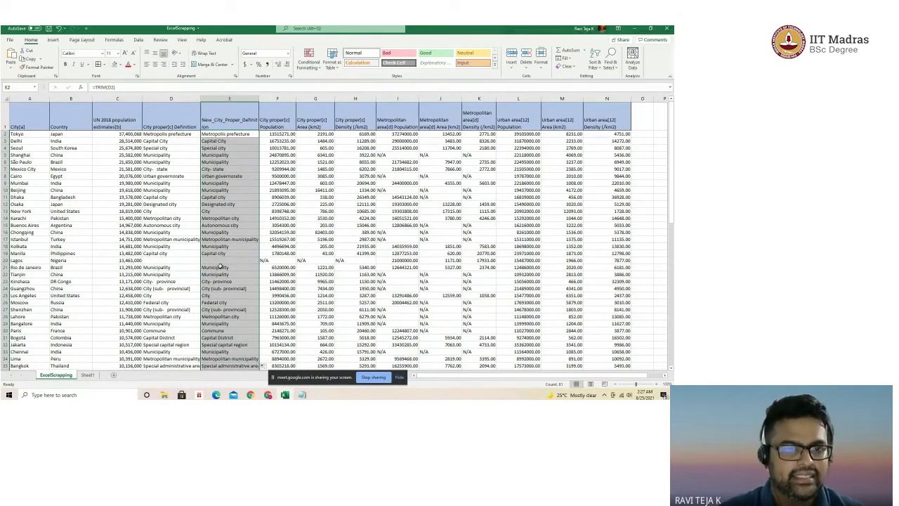
{"action": "left_click", "coordinate": [220, 267]}
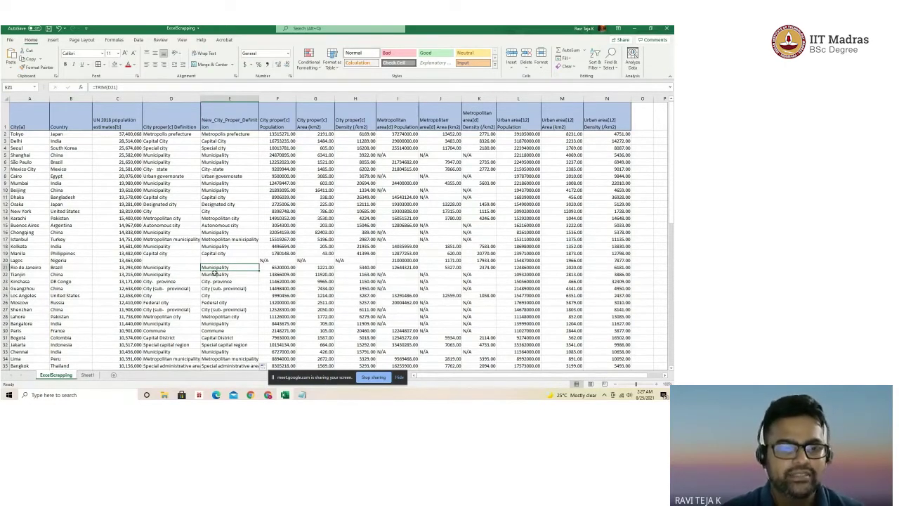
{"action": "scroll", "coordinate": [219, 295], "scroll_direction": "down", "scroll_amount": 2}
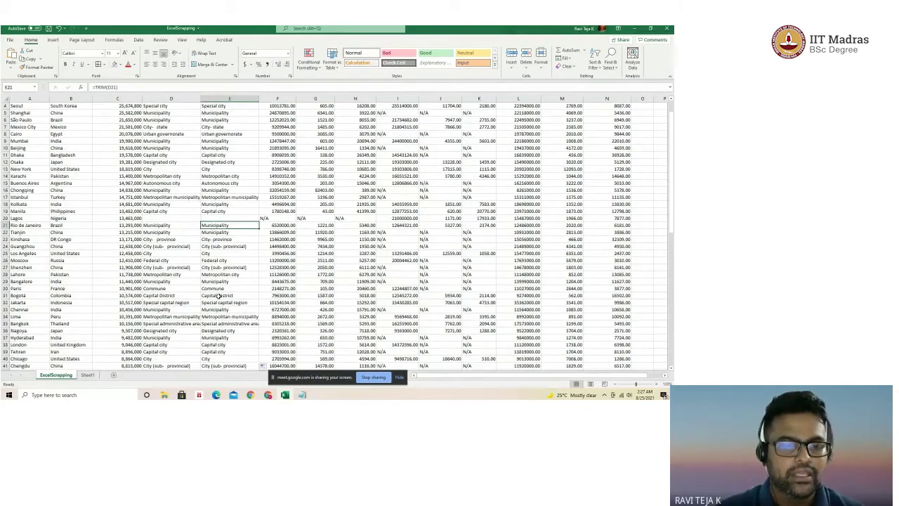
{"action": "scroll", "coordinate": [218, 295], "scroll_direction": "up", "scroll_amount": 1}
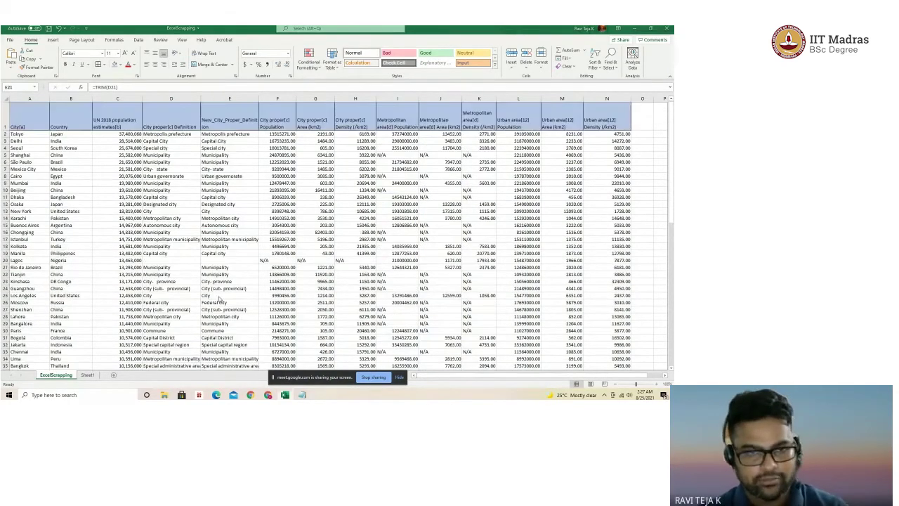
{"action": "key", "text": "alt+Tab"}
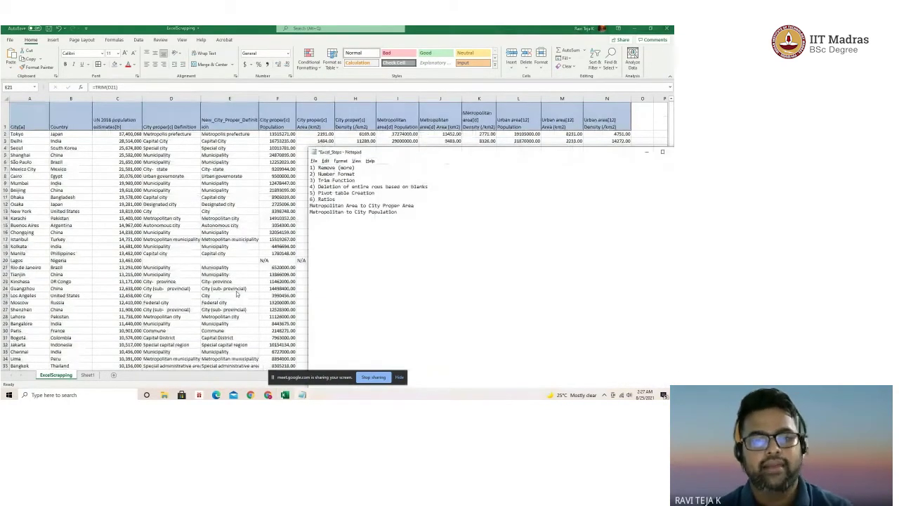
{"action": "key", "text": "alt+Tab"}
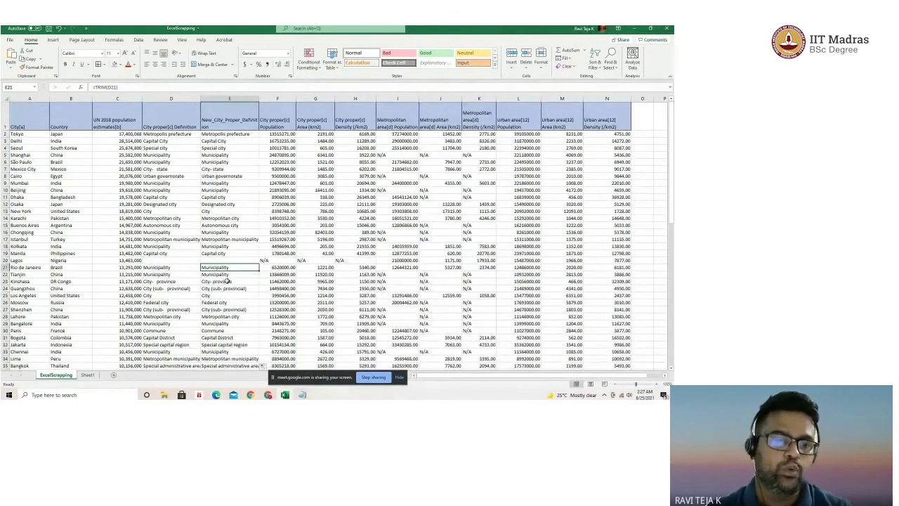
Step: Use Go To Special > Blanks on column D to select its only blank cell, D20
{"action": "left_click", "coordinate": [232, 260]}
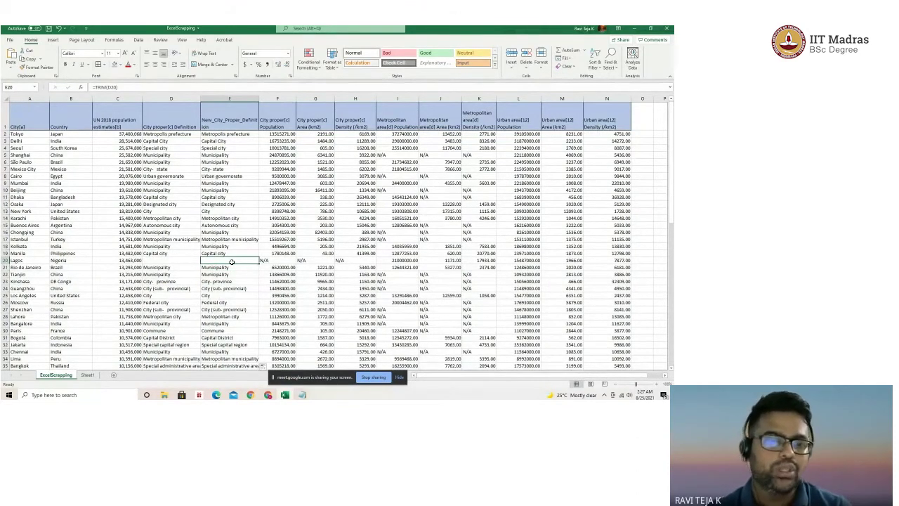
{"action": "left_click", "coordinate": [190, 259]}
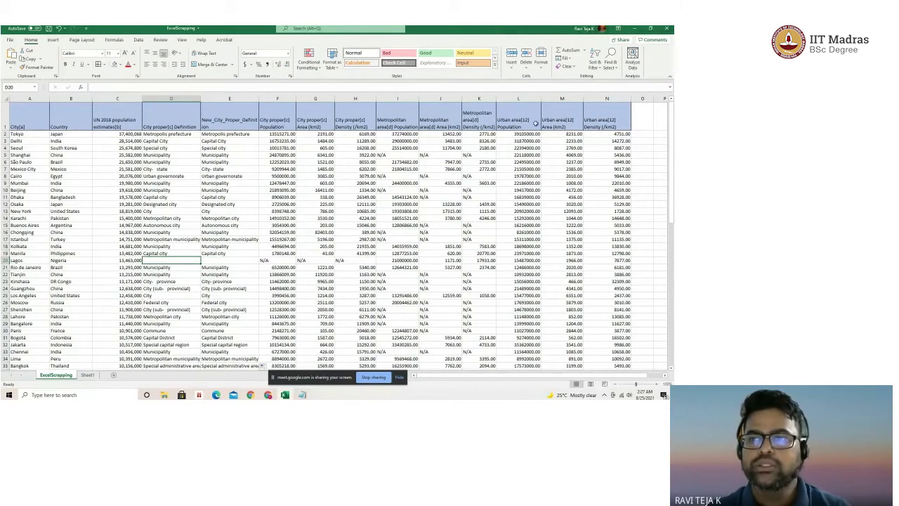
{"action": "left_click", "coordinate": [609, 66]}
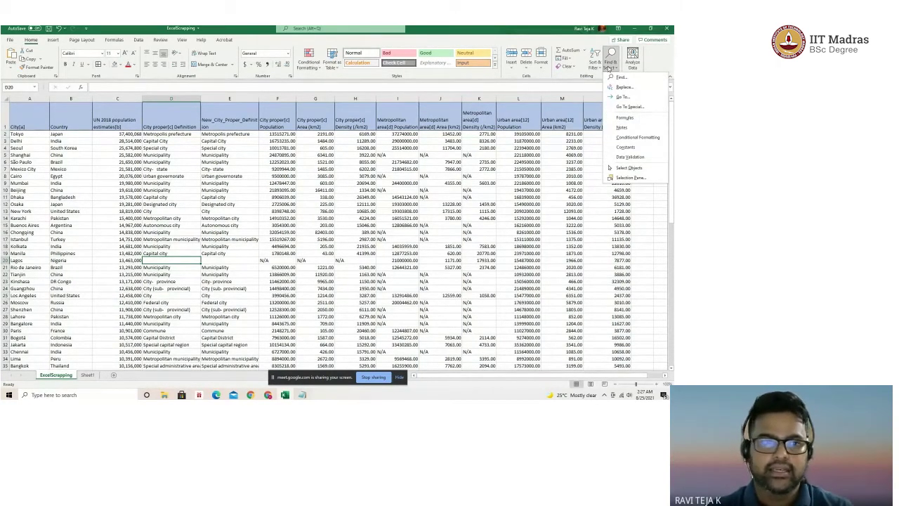
{"action": "left_click", "coordinate": [184, 227]}
{"action": "left_click", "coordinate": [171, 99]}
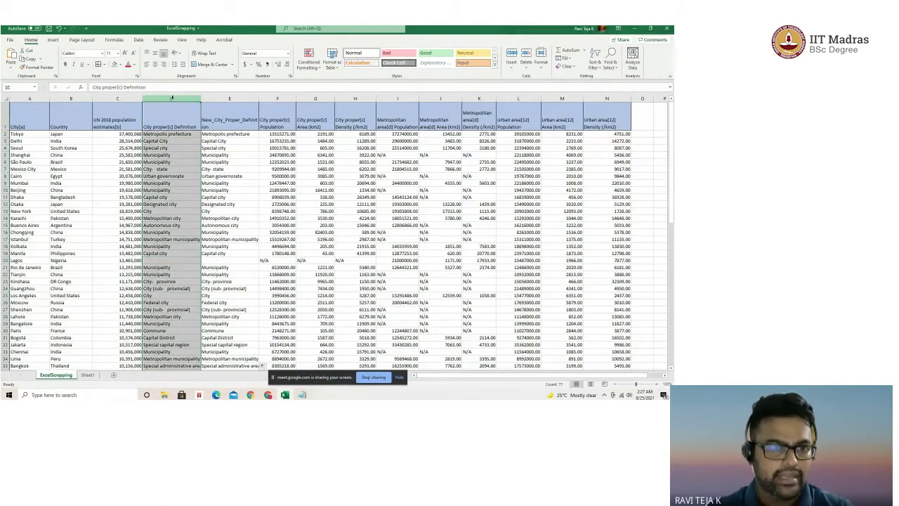
{"action": "left_click", "coordinate": [618, 67]}
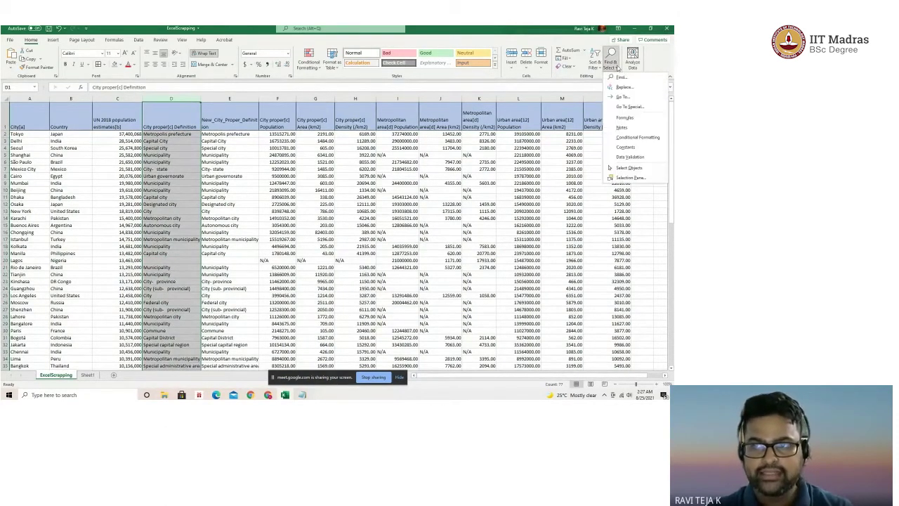
{"action": "left_click", "coordinate": [623, 108]}
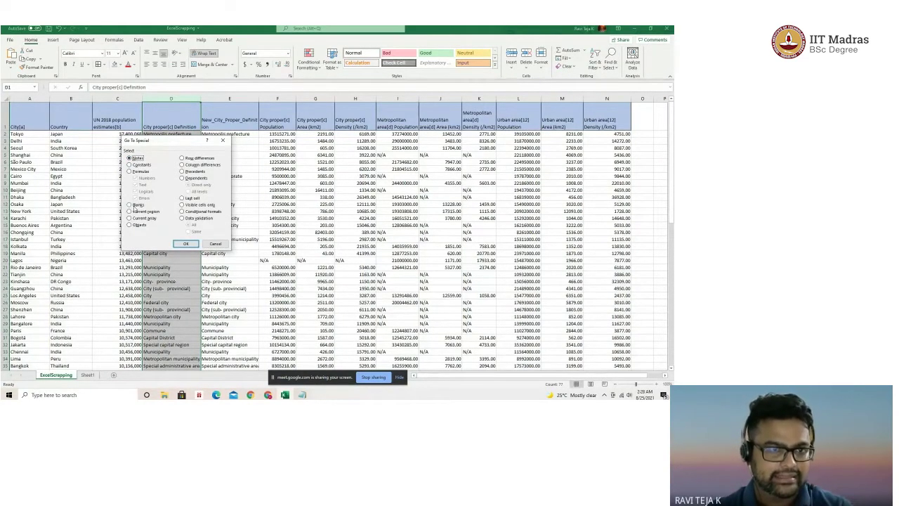
{"action": "left_click", "coordinate": [135, 206]}
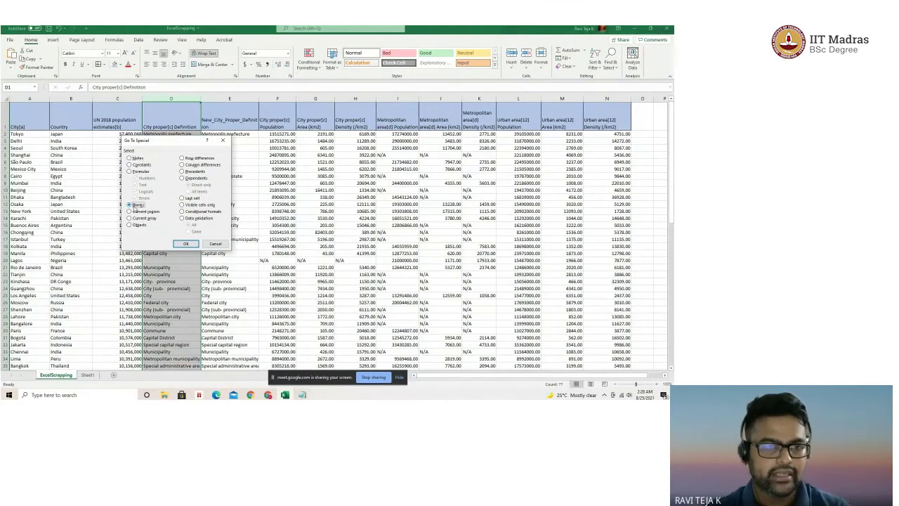
{"action": "left_click", "coordinate": [184, 244]}
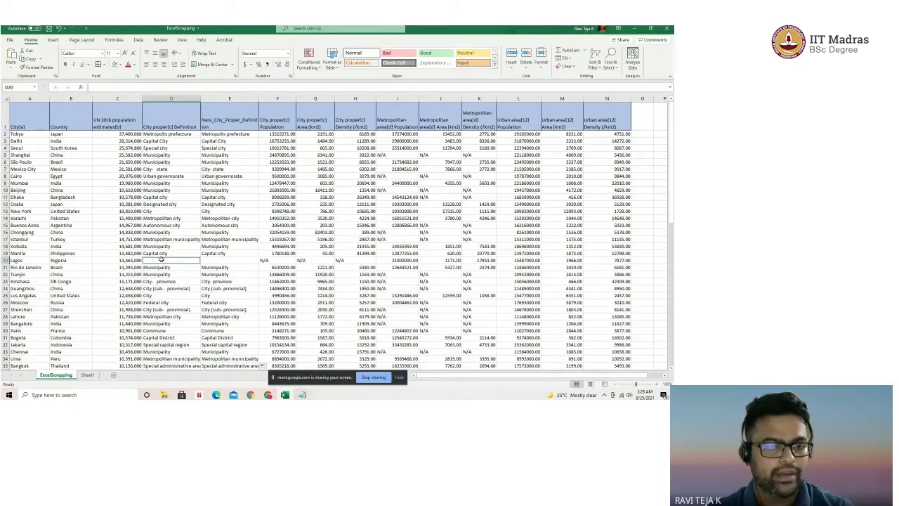
Step: Delete the entire row 20 holding Lagos and its blank definition
{"action": "scroll", "coordinate": [161, 259], "scroll_direction": "down", "scroll_amount": 2}
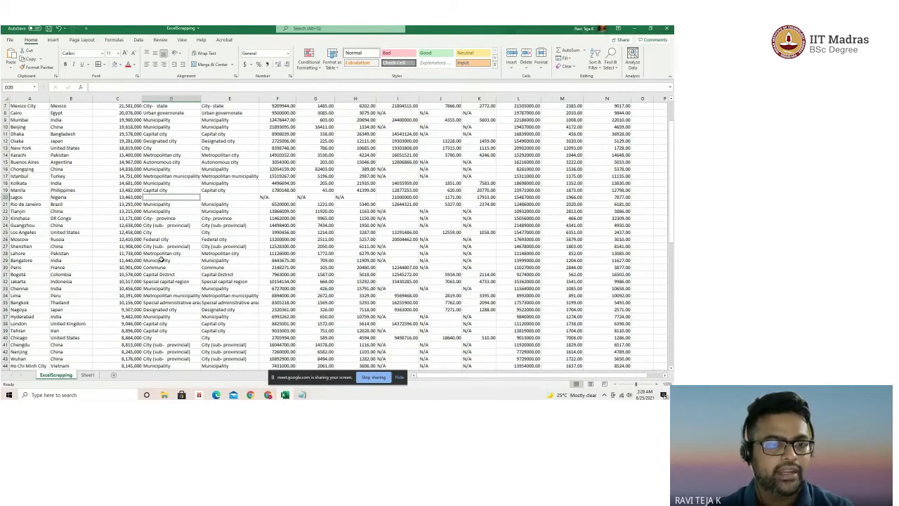
{"action": "scroll", "coordinate": [162, 259], "scroll_direction": "down", "scroll_amount": 10}
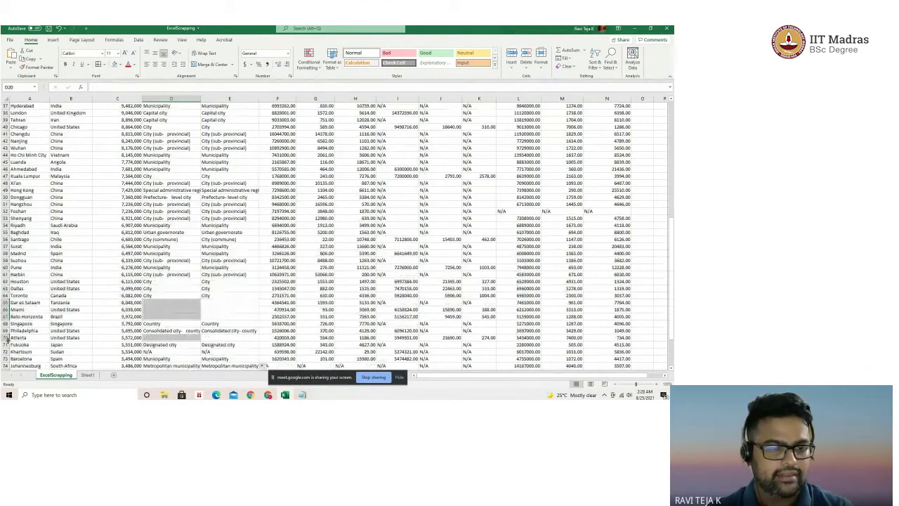
{"action": "scroll", "coordinate": [171, 323], "scroll_direction": "up", "scroll_amount": 4}
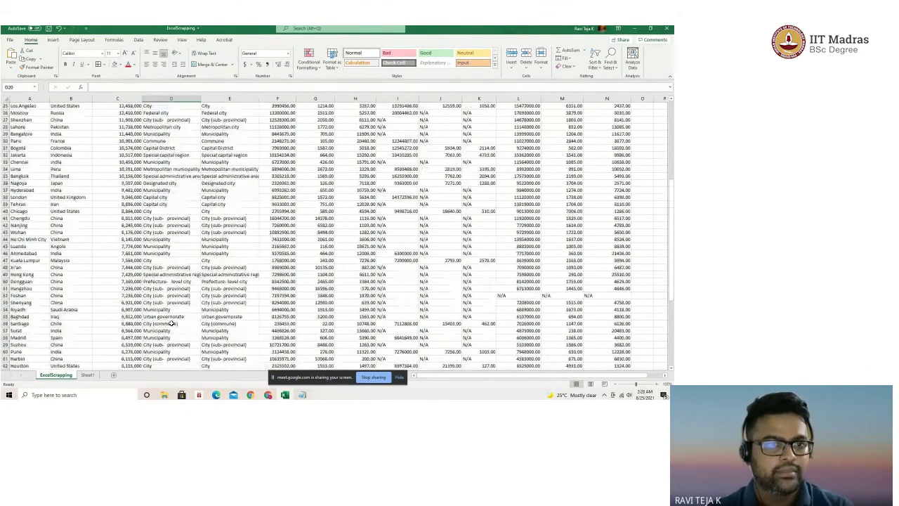
{"action": "scroll", "coordinate": [171, 323], "scroll_direction": "down", "scroll_amount": 7}
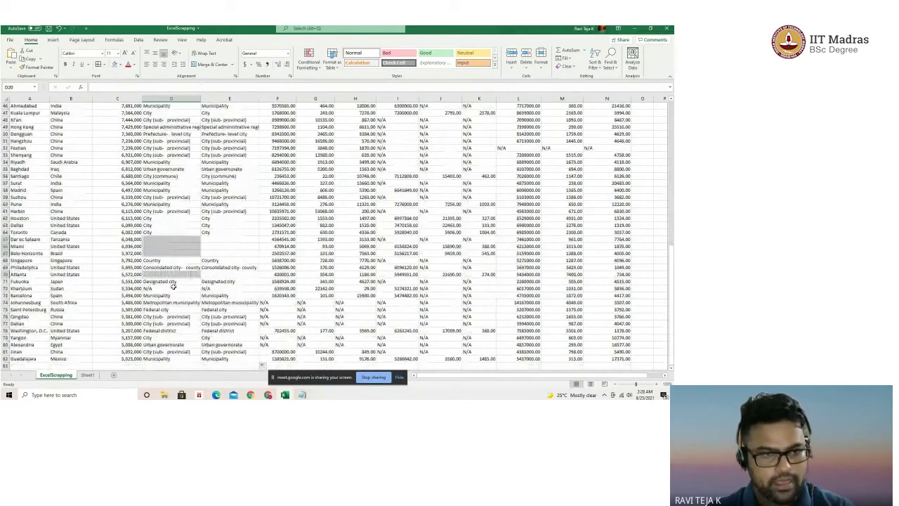
{"action": "right_click", "coordinate": [173, 250]}
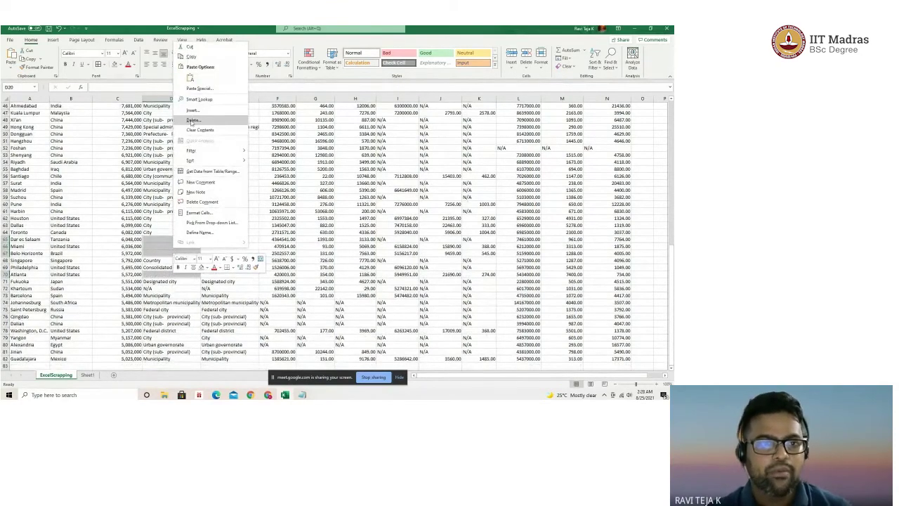
{"action": "left_click", "coordinate": [192, 120]}
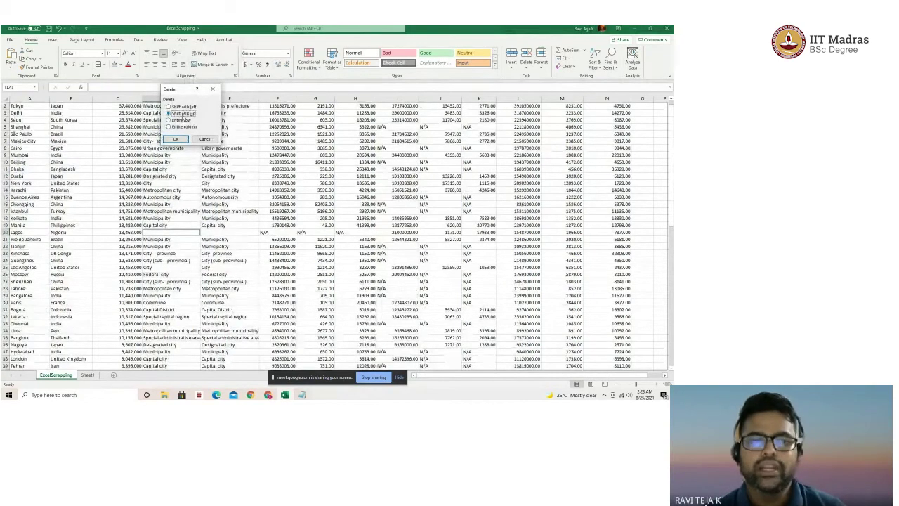
{"action": "left_click", "coordinate": [180, 120]}
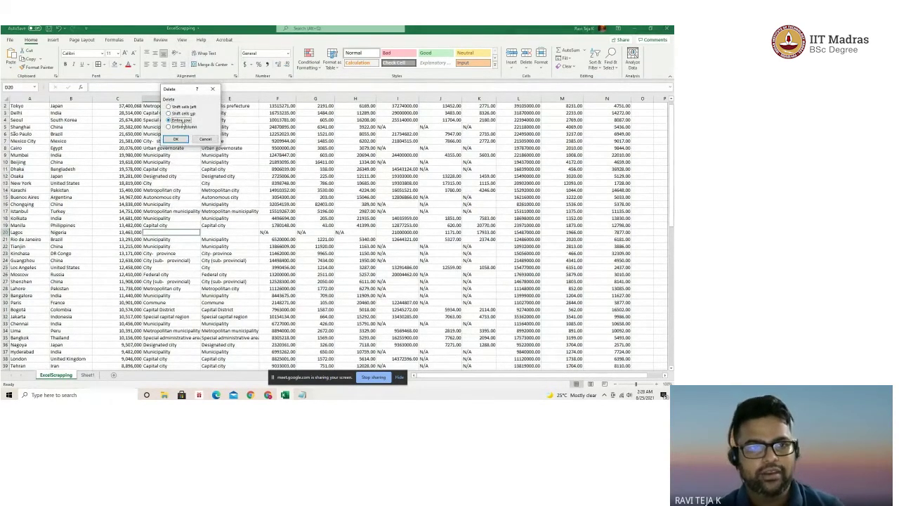
{"action": "left_click", "coordinate": [177, 139]}
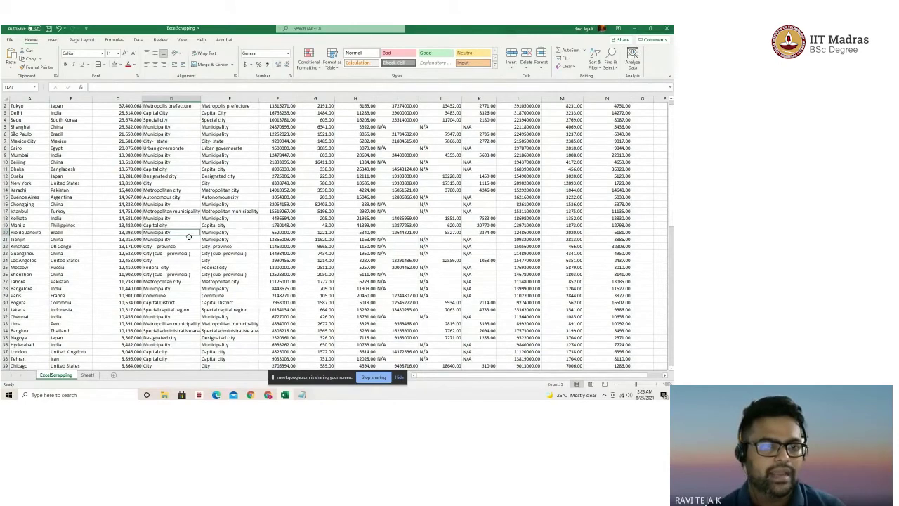
Step: Undo the deletion to bring back the Lagos row, select D22, then switch to the Notepad lesson list
{"action": "scroll", "coordinate": [190, 235], "scroll_direction": "down", "scroll_amount": 6}
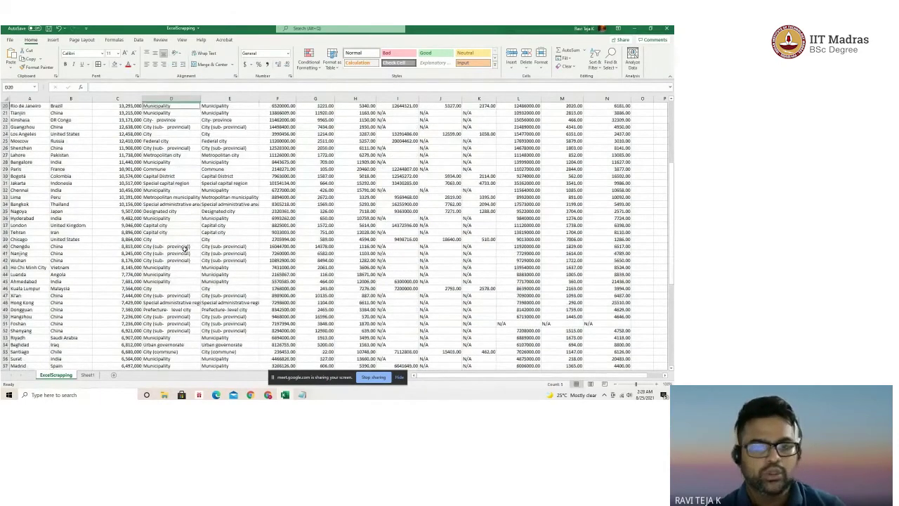
{"action": "scroll", "coordinate": [185, 248], "scroll_direction": "up", "scroll_amount": 2}
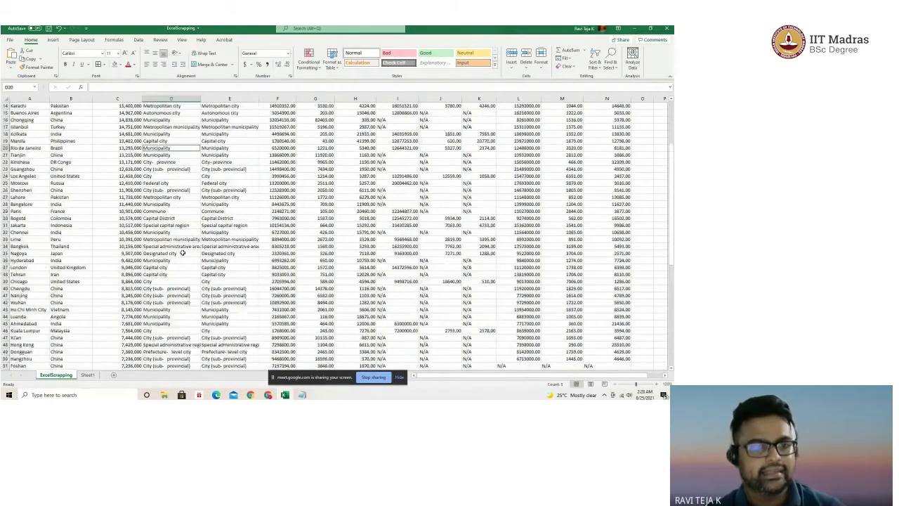
{"action": "scroll", "coordinate": [182, 253], "scroll_direction": "up", "scroll_amount": 5}
{"action": "key", "text": "ctrl+z"}
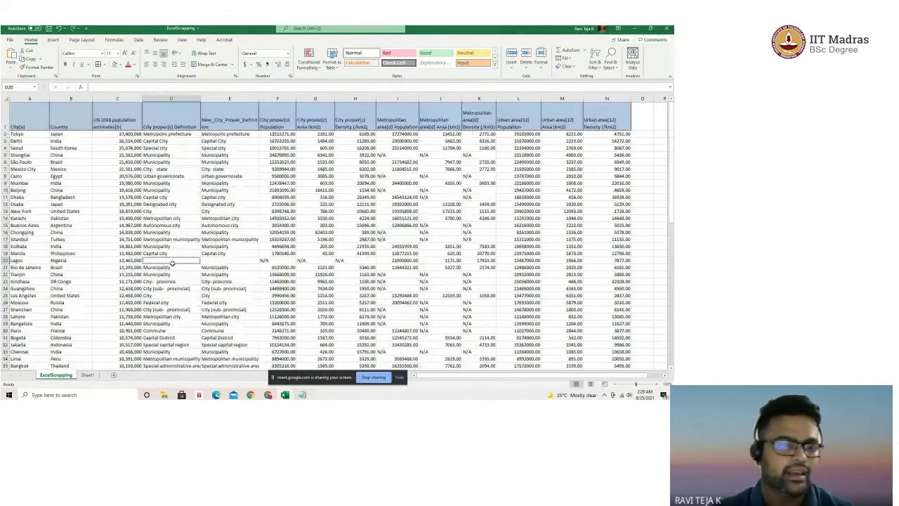
{"action": "left_click", "coordinate": [157, 274]}
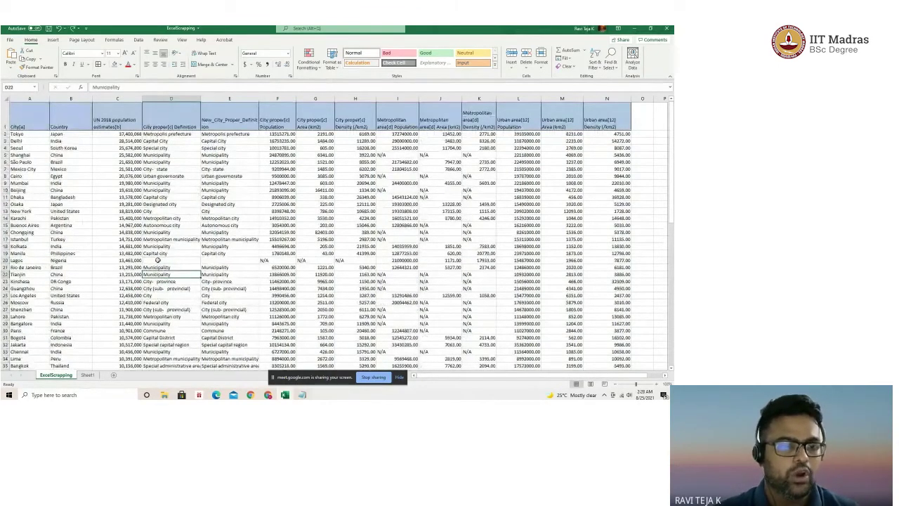
{"action": "left_click", "coordinate": [302, 394]}
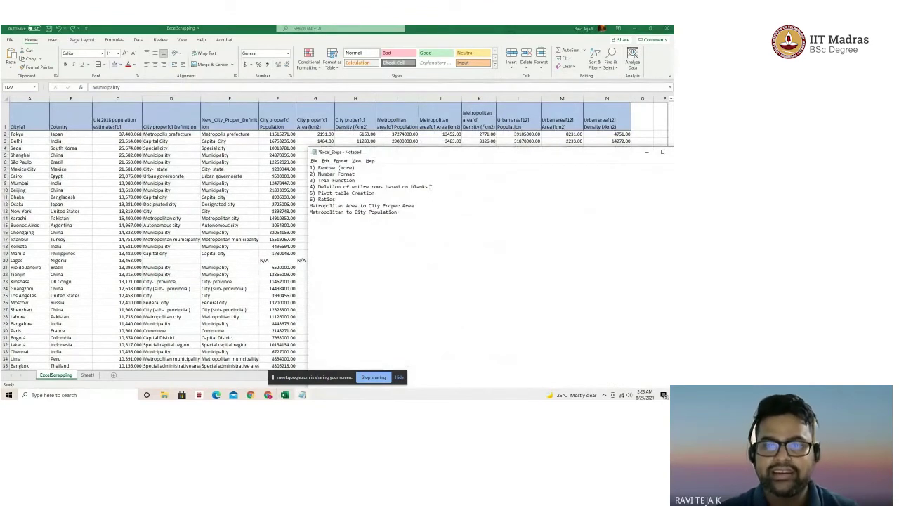
{"action": "left_click_drag", "start_coordinate": [430, 186], "coordinate": [327, 181]}
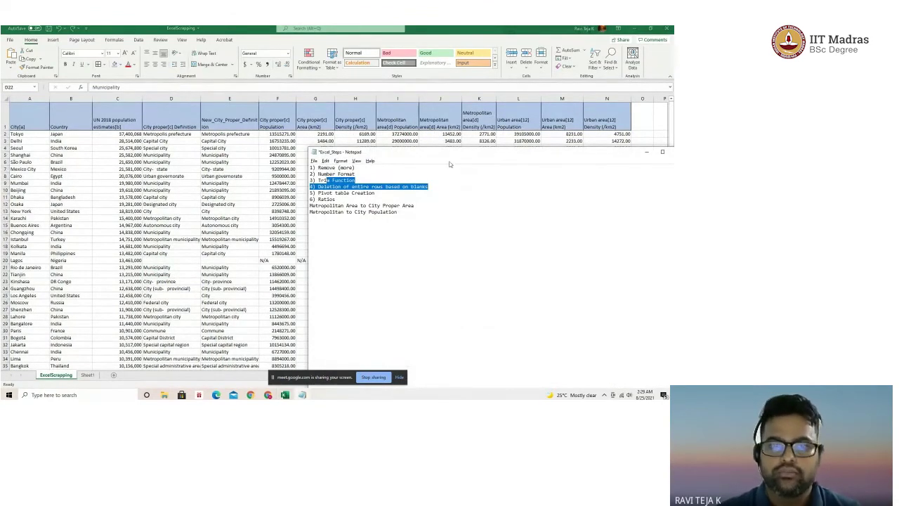
{"action": "left_click", "coordinate": [360, 167]}
{"action": "left_click_drag", "start_coordinate": [360, 167], "coordinate": [309, 168]}
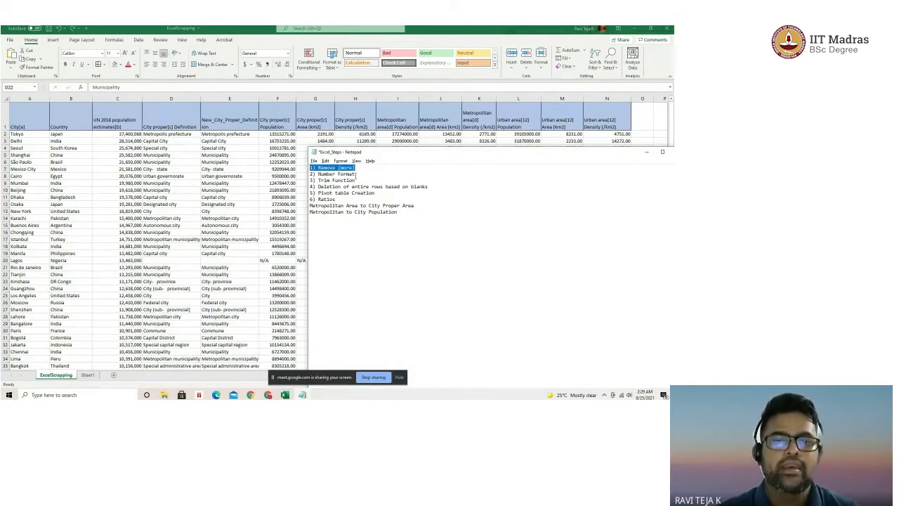
{"action": "left_click_drag", "start_coordinate": [357, 174], "coordinate": [310, 174]}
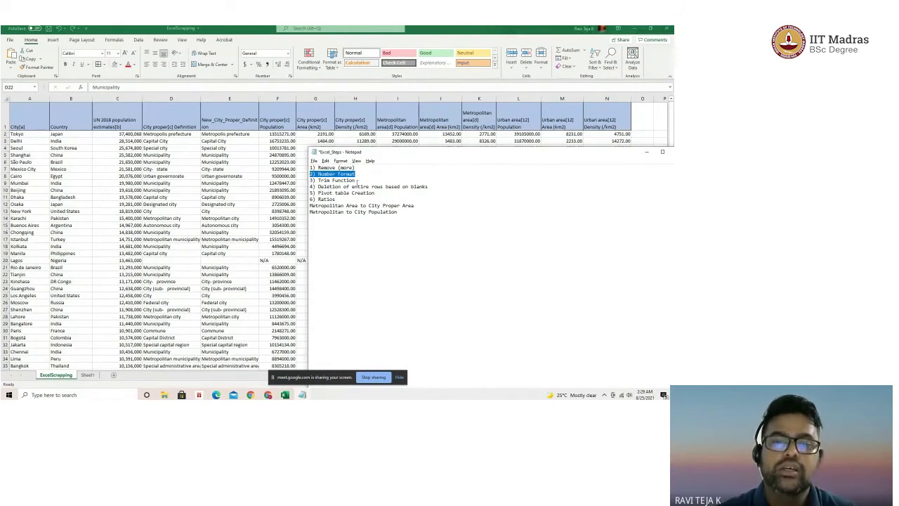
{"action": "left_click_drag", "start_coordinate": [356, 181], "coordinate": [310, 181]}
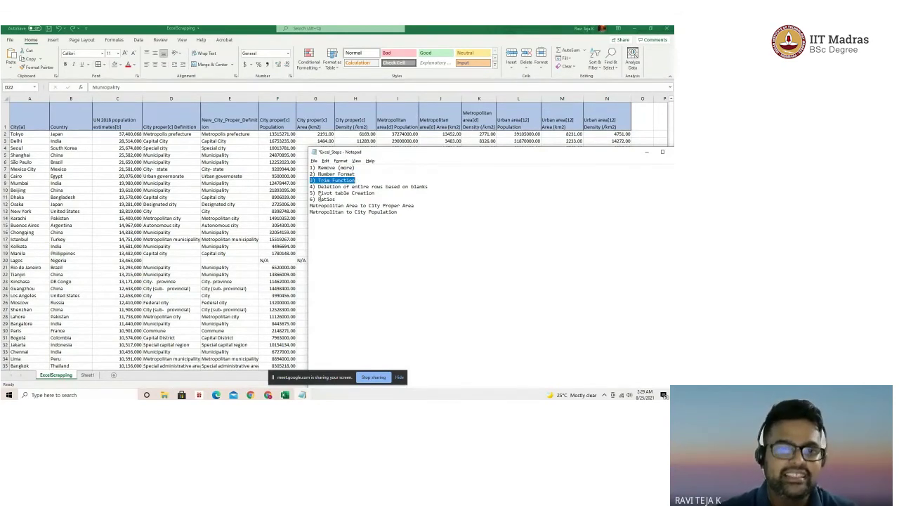
{"action": "left_click_drag", "start_coordinate": [430, 186], "coordinate": [310, 187]}
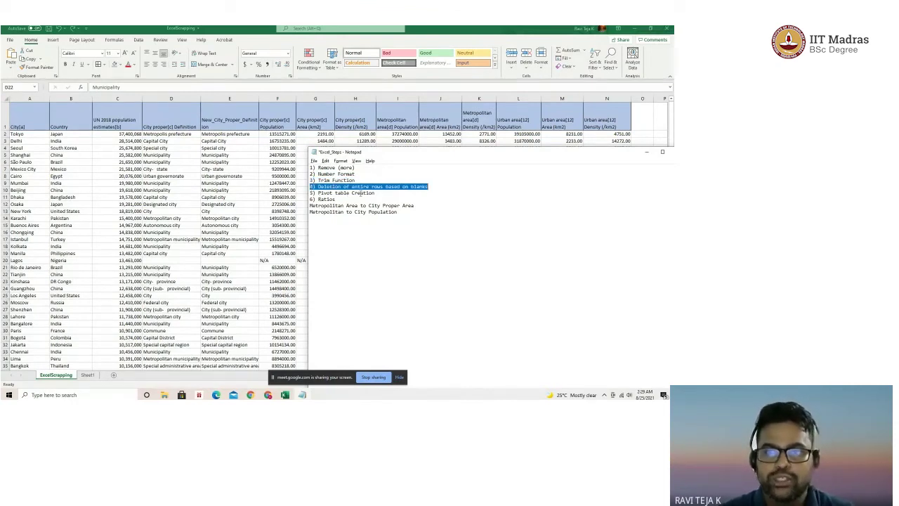